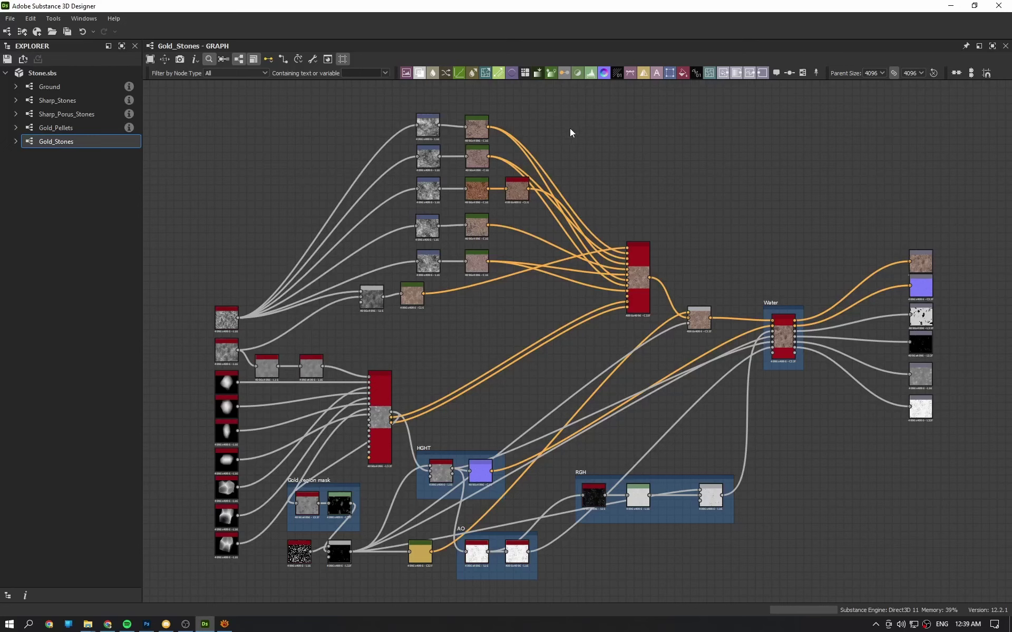
- Switch to XnView MP and examine the puddle and surrounding stones in Close up render_1.jpg
{"action": "left_click", "coordinate": [225, 624]}
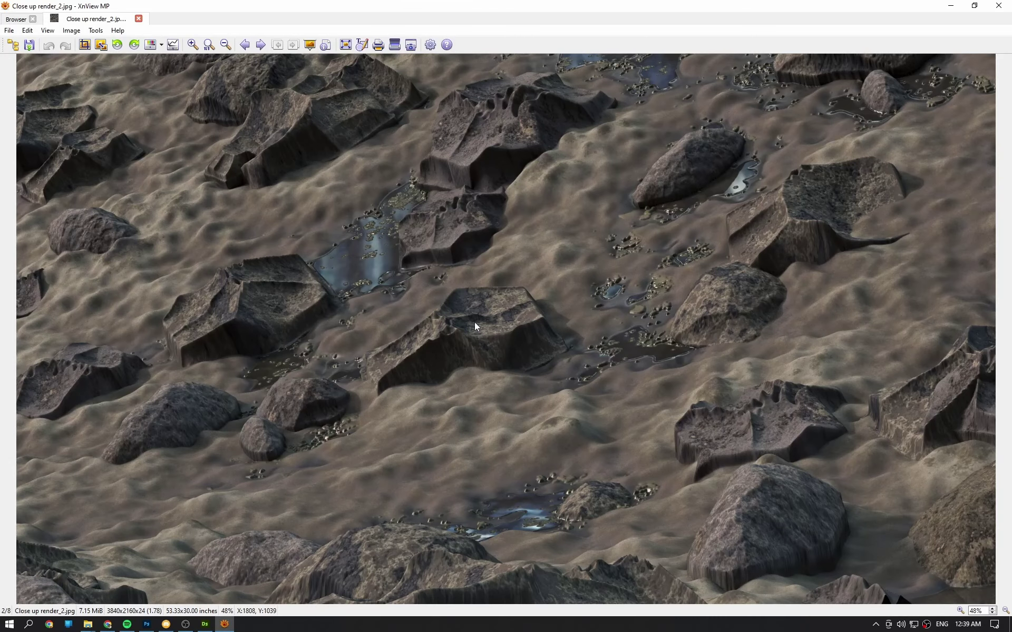
{"action": "left_click", "coordinate": [15, 20]}
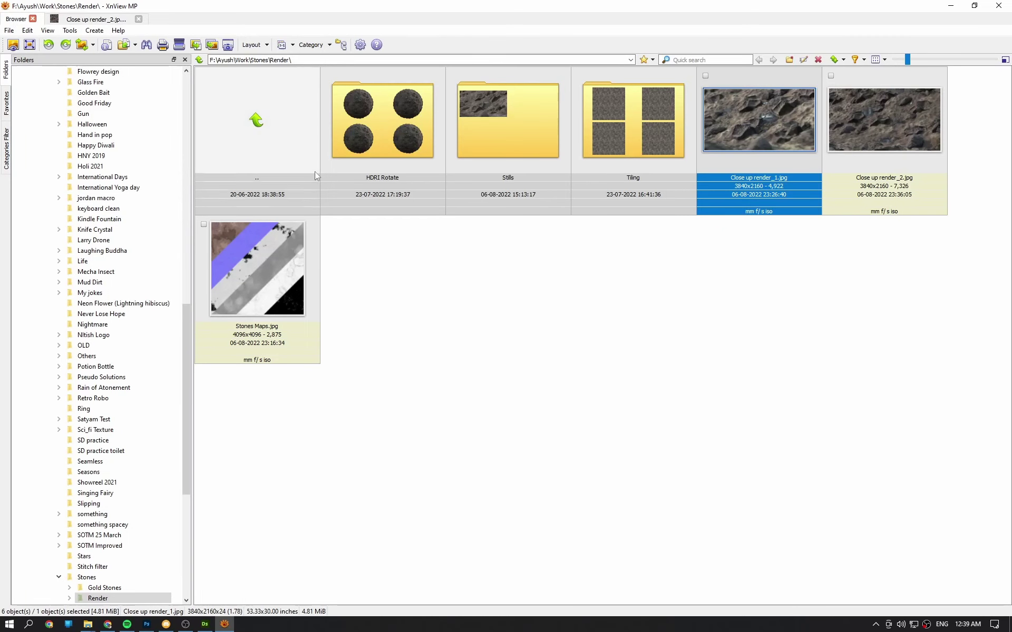
{"action": "left_click", "coordinate": [103, 20]}
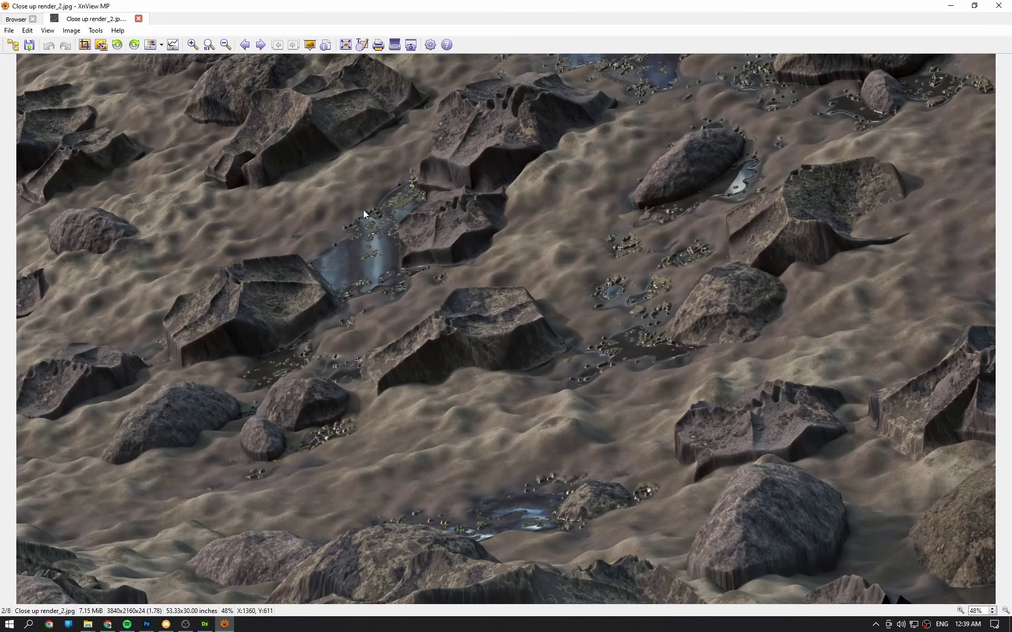
{"action": "scroll", "coordinate": [389, 232], "scroll_direction": "up", "scroll_amount": 1}
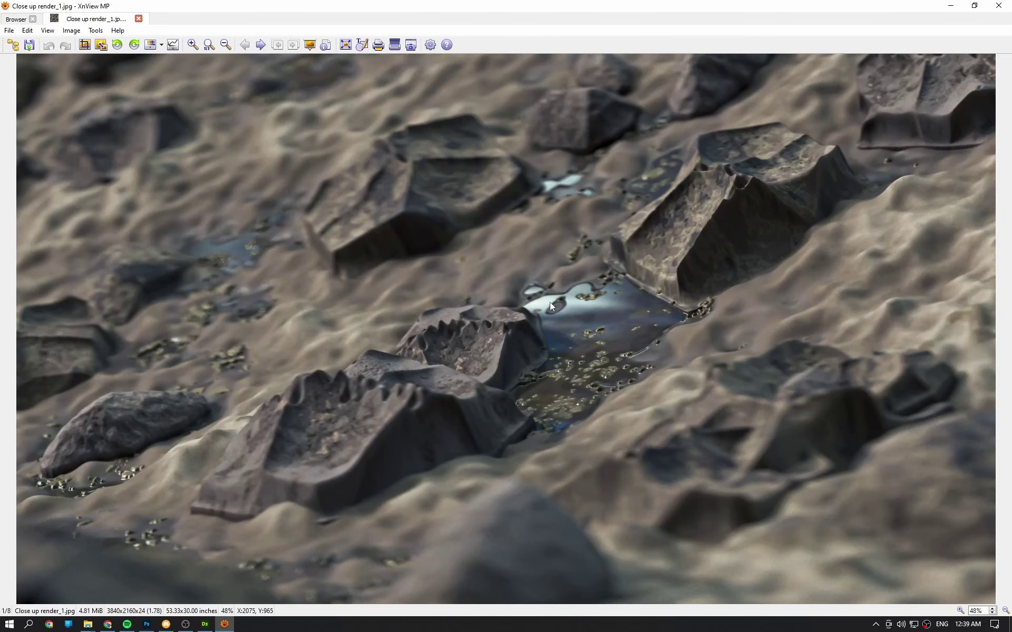
{"action": "left_click", "coordinate": [612, 369]}
- Bring up Close up render_2.jpg and inspect the gold pellets around its puddles at 100% zoom
{"action": "scroll", "coordinate": [612, 370], "scroll_direction": "down", "scroll_amount": 2, "text": "ctrl"}
{"action": "scroll", "coordinate": [508, 304], "scroll_direction": "down", "scroll_amount": 1}
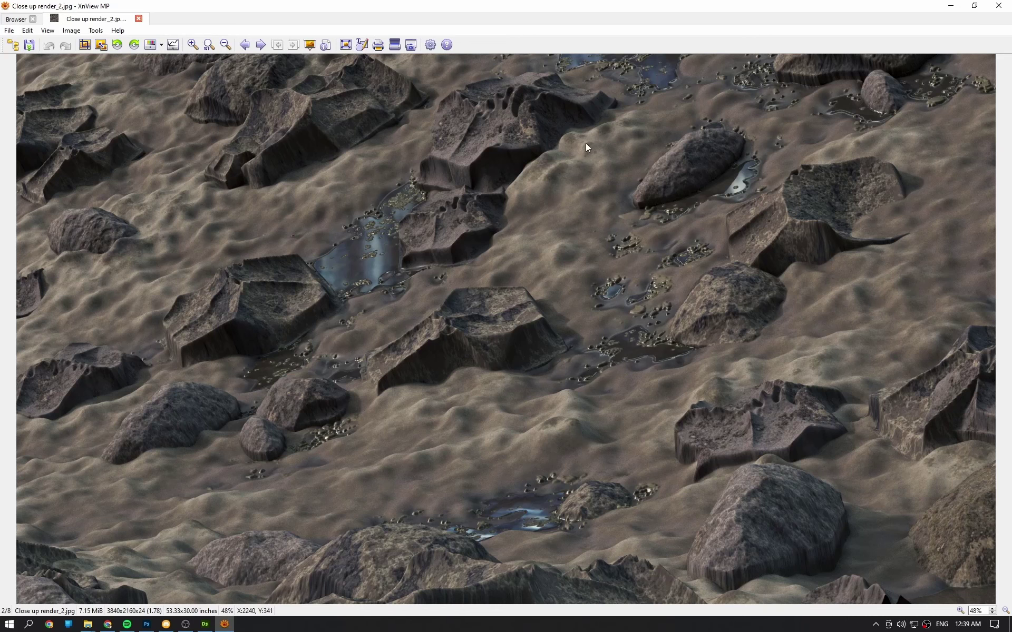
{"action": "left_click", "coordinate": [573, 172]}
{"action": "left_click_drag", "start_coordinate": [637, 339], "coordinate": [619, 299]}
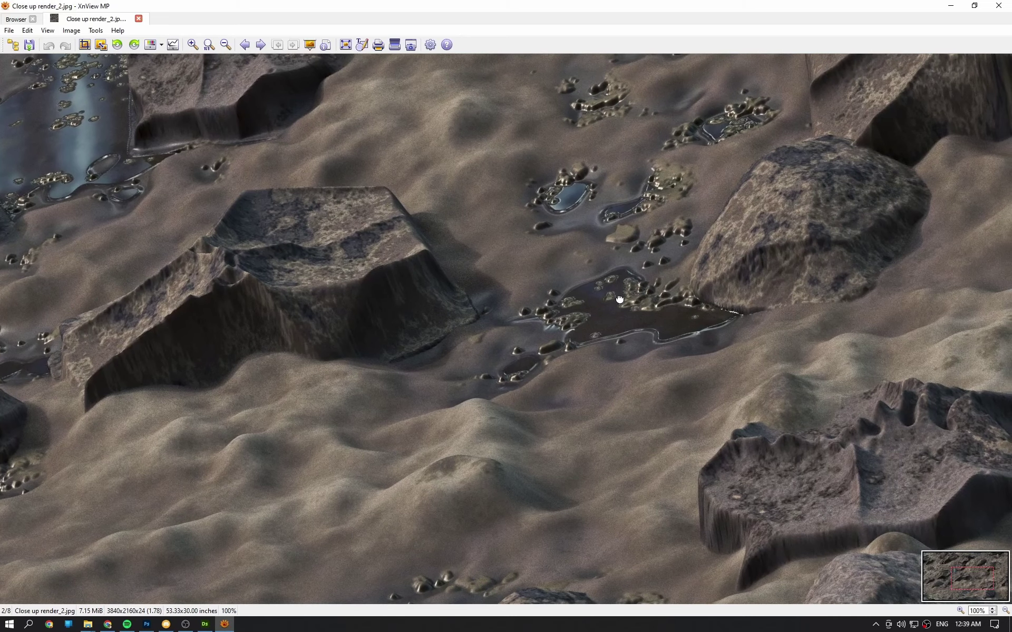
{"action": "scroll", "coordinate": [620, 299], "scroll_direction": "down", "scroll_amount": 3, "text": "ctrl"}
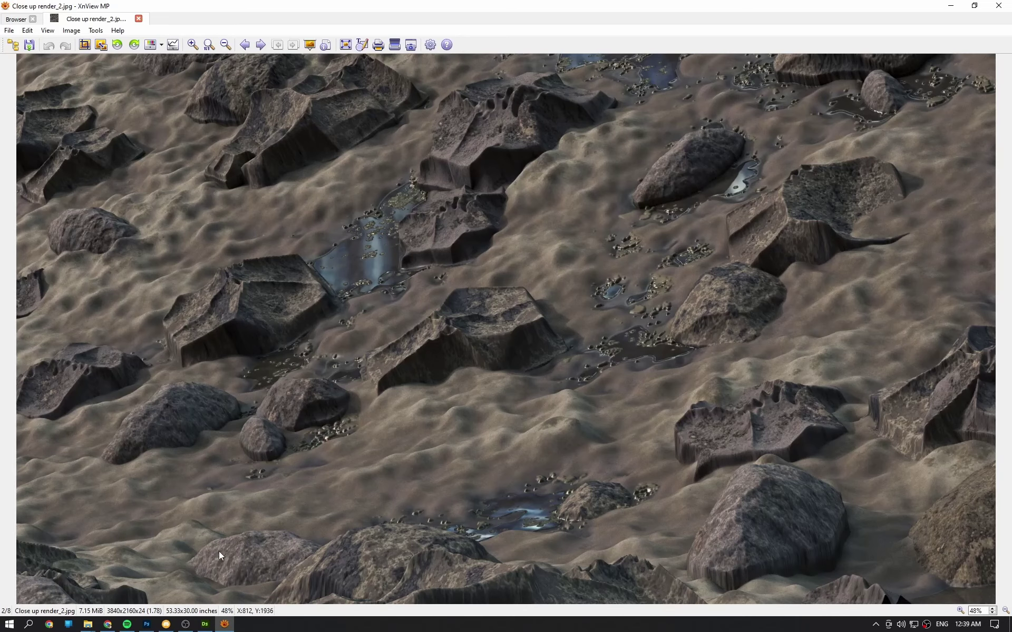
- Switch back to Substance 3D Designer and open the Ground graph from the Stone.sbs package
{"action": "left_click", "coordinate": [205, 625]}
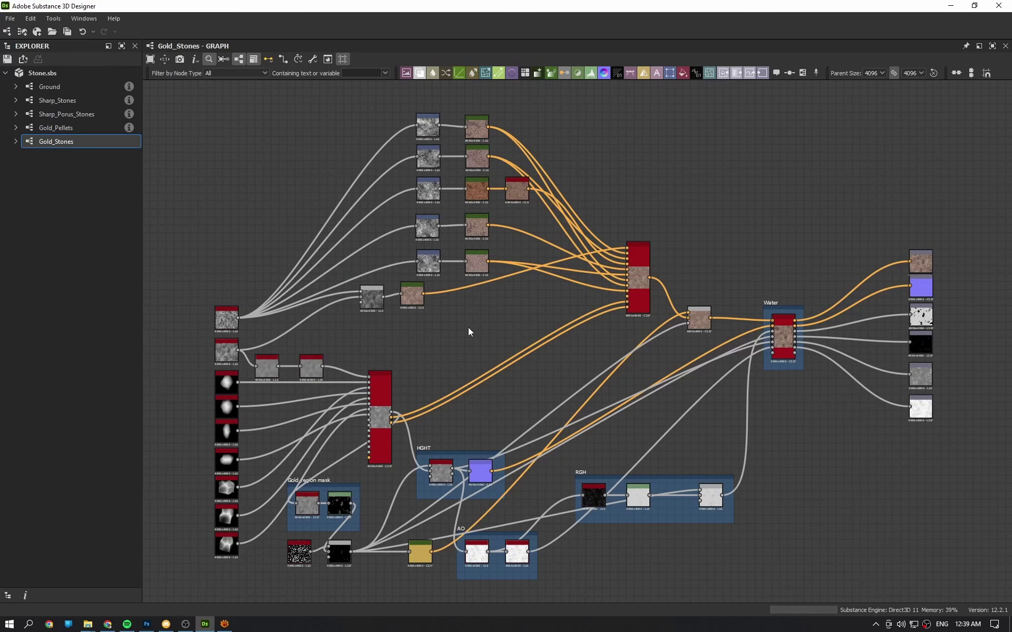
{"action": "middle_click_drag", "start_coordinate": [468, 328], "coordinate": [471, 311]}
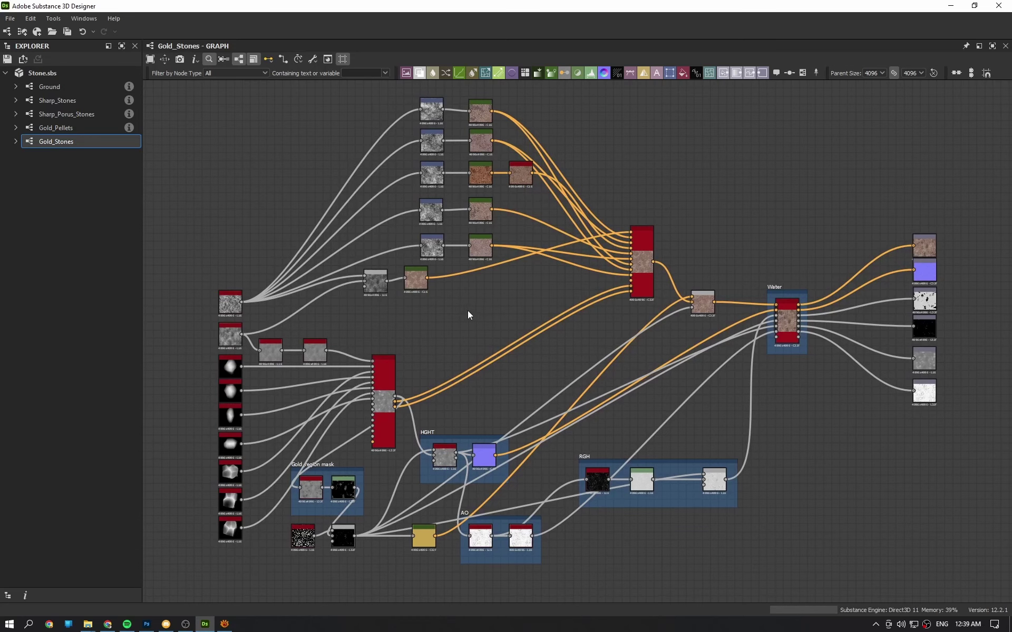
{"action": "left_click", "coordinate": [75, 91]}
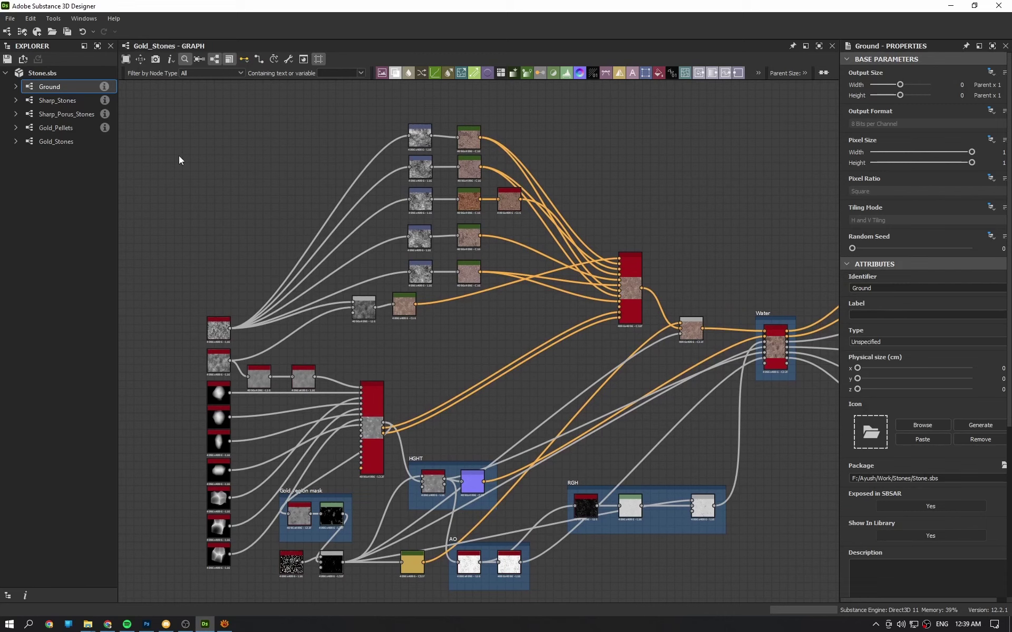
{"action": "double_click", "coordinate": [52, 89]}
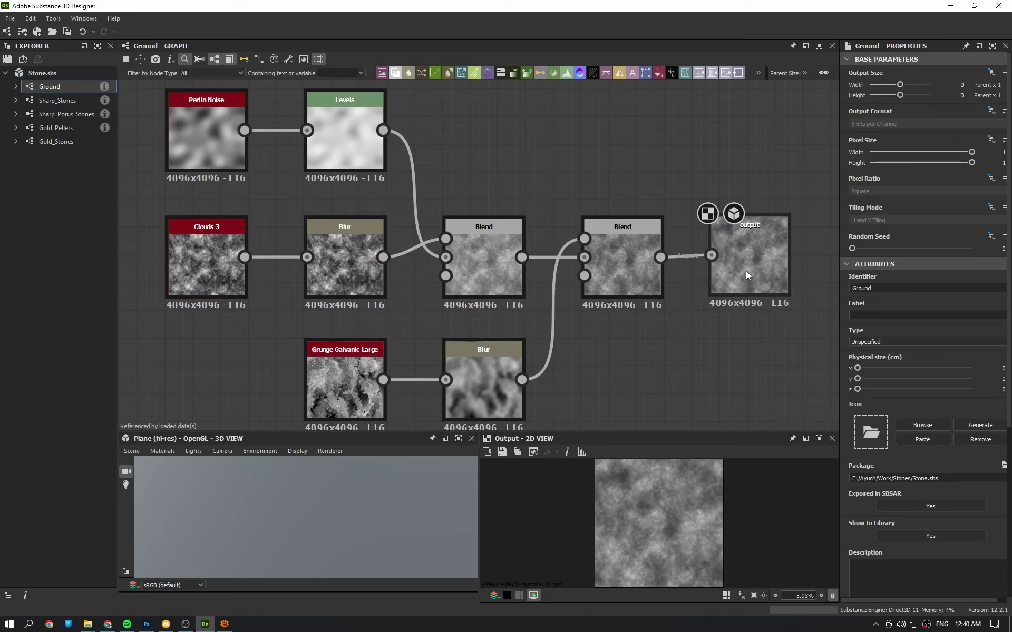
- Open the Sharp_Stones graph and examine its final Slope Blur Grayscale and output nodes
{"action": "left_click", "coordinate": [52, 99]}
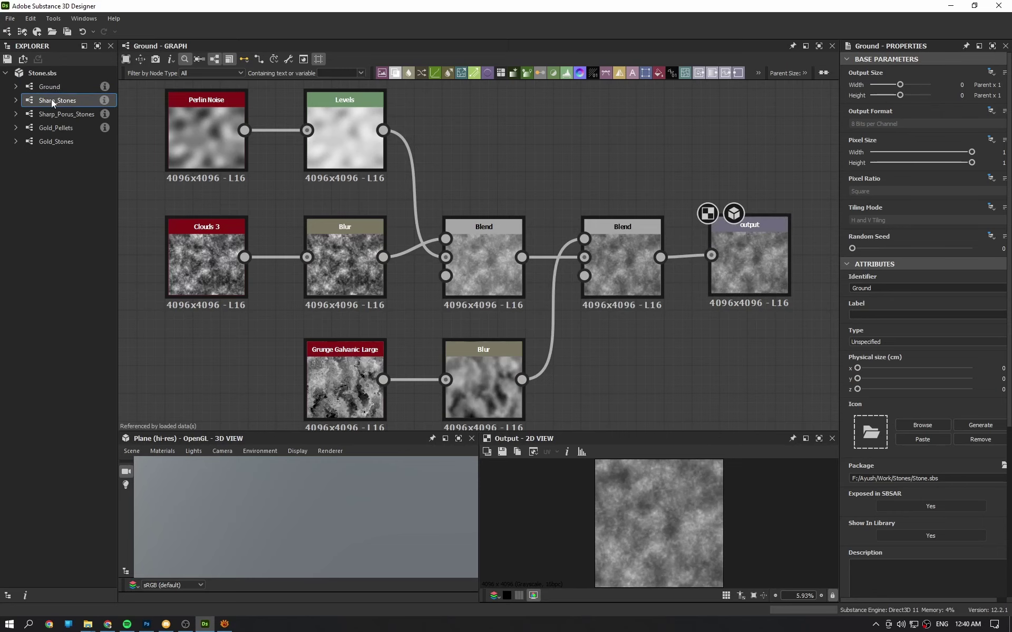
{"action": "double_click", "coordinate": [51, 100]}
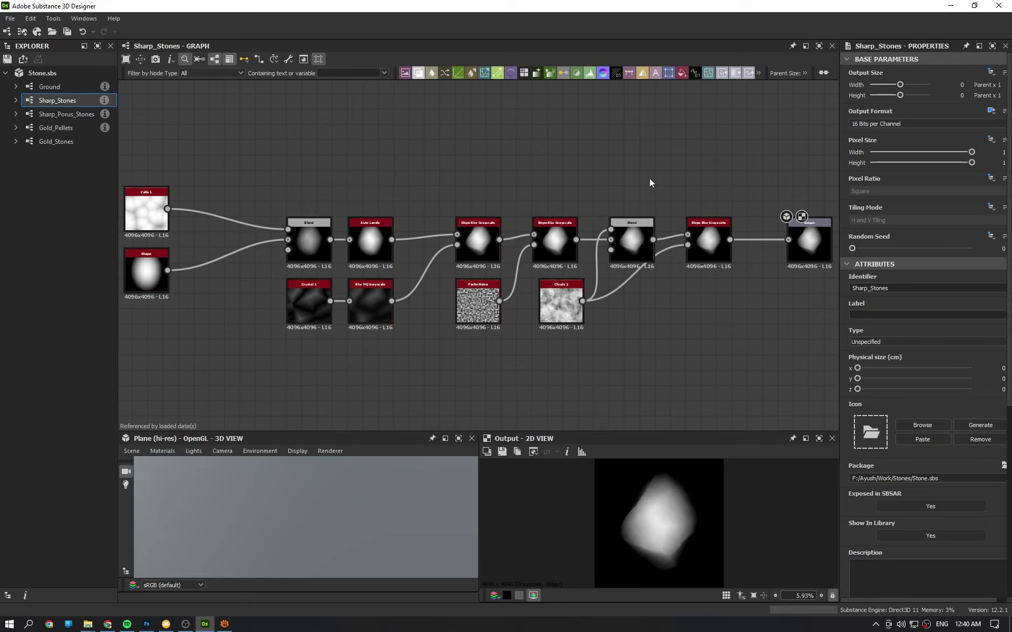
{"action": "middle_click_drag", "start_coordinate": [650, 179], "coordinate": [624, 181]}
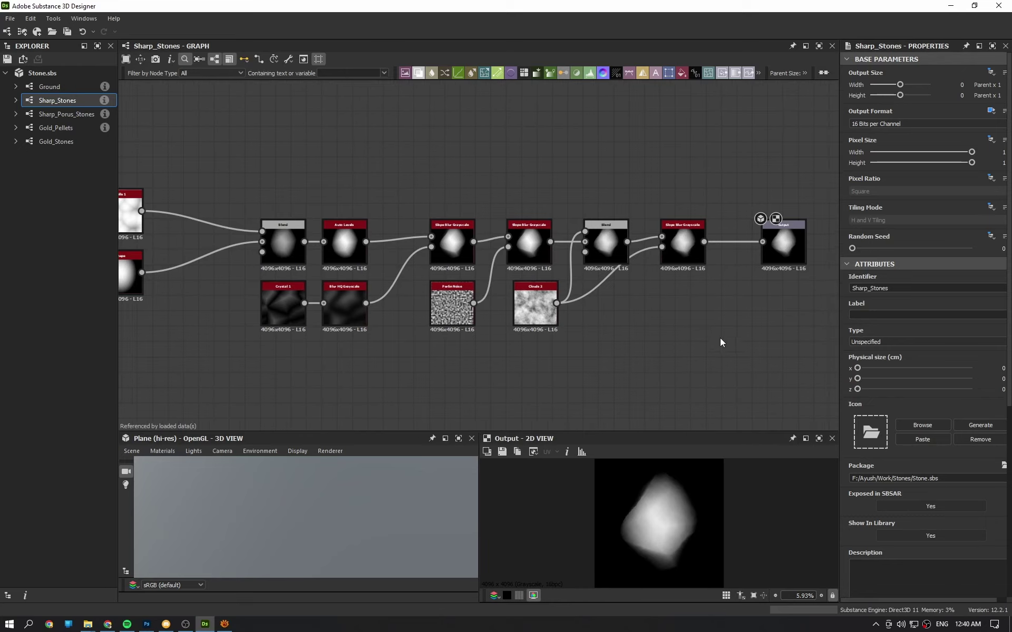
{"action": "scroll", "coordinate": [745, 345], "scroll_direction": "up", "scroll_amount": 3}
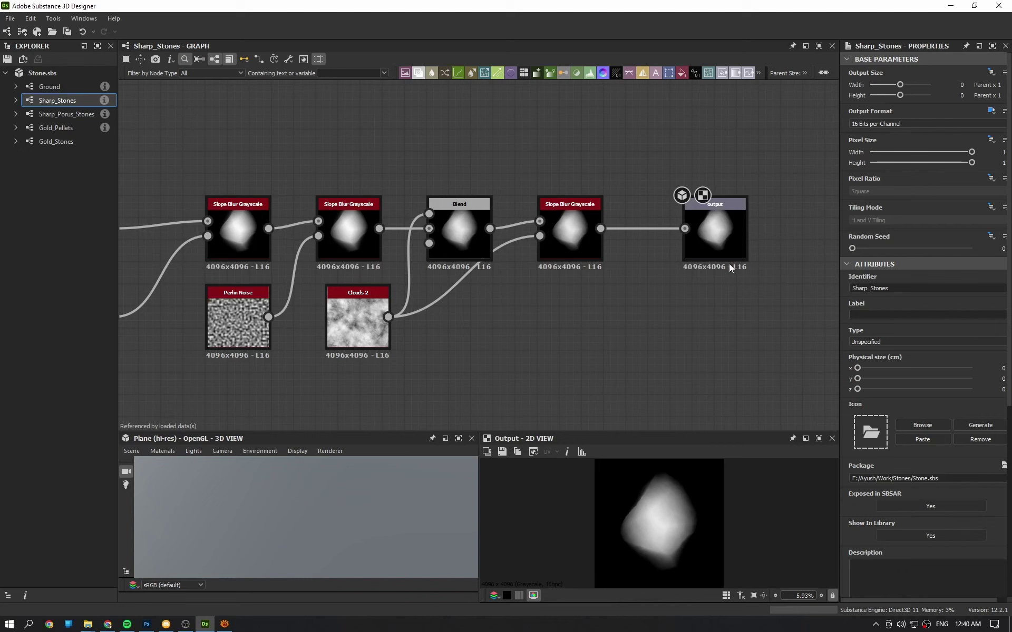
{"action": "middle_click_drag", "start_coordinate": [569, 296], "coordinate": [441, 248]}
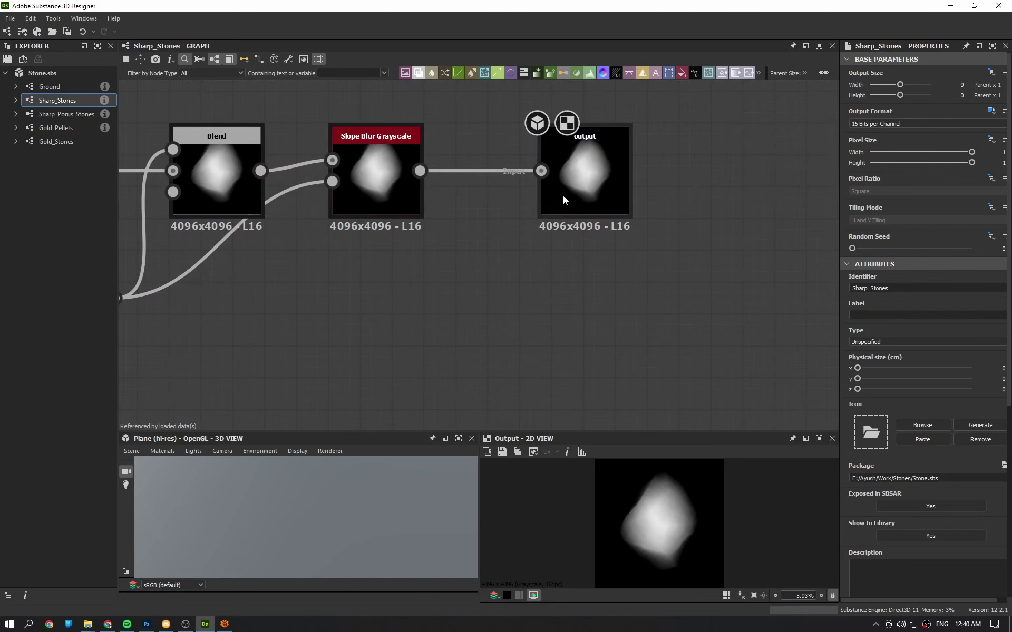
{"action": "middle_click_drag", "start_coordinate": [392, 295], "coordinate": [741, 323]}
- Open the Sharp_Porus_Stones graph and examine the final Blend node feeding its output
{"action": "left_click", "coordinate": [61, 114]}
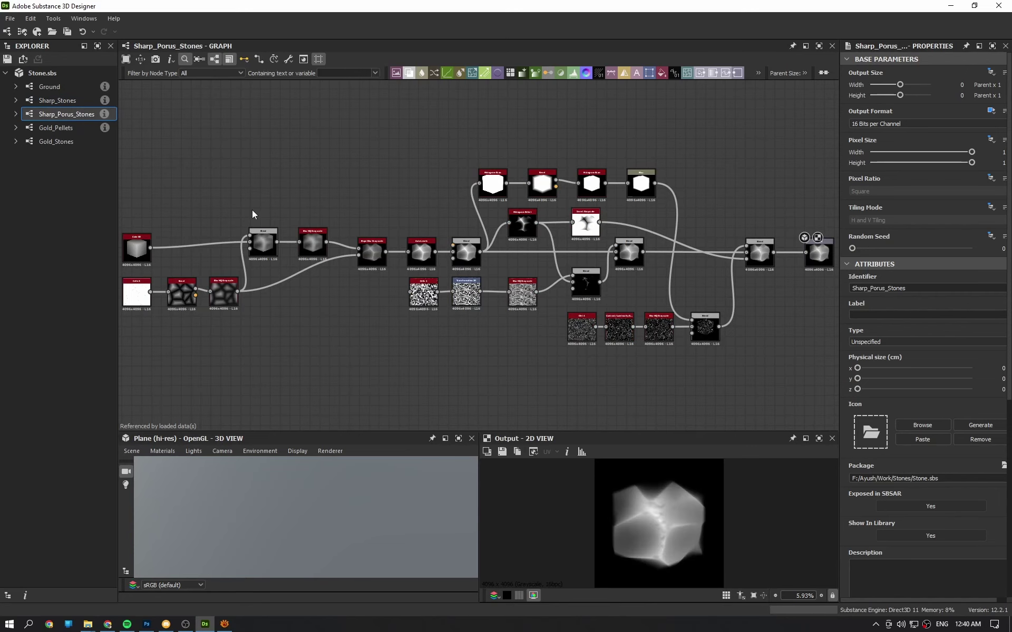
{"action": "scroll", "coordinate": [681, 304], "scroll_direction": "up", "scroll_amount": 2}
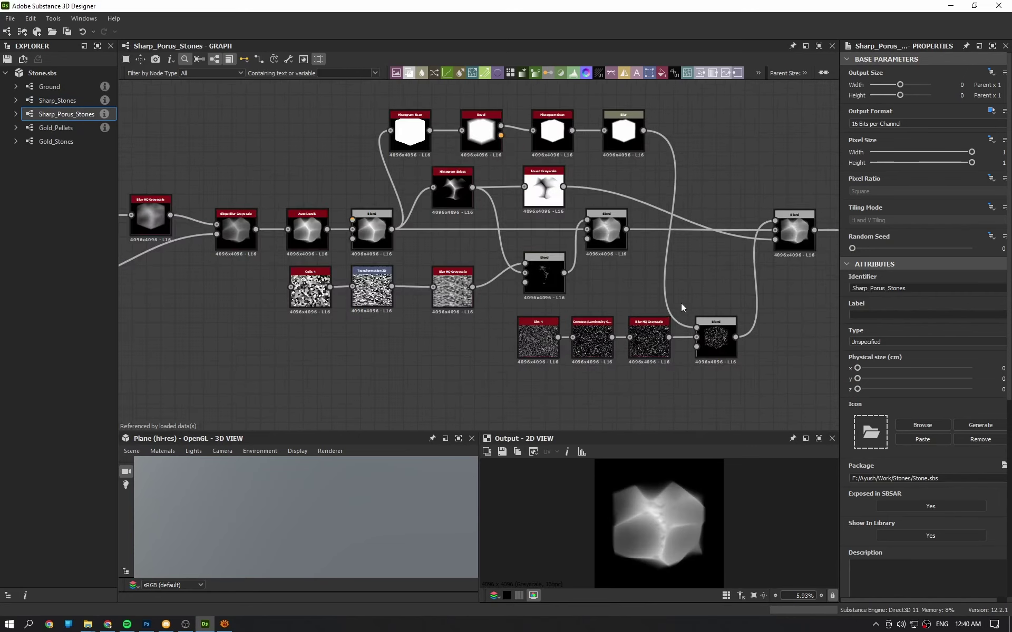
{"action": "middle_click_drag", "start_coordinate": [703, 264], "coordinate": [466, 298]}
{"action": "scroll", "coordinate": [609, 336], "scroll_direction": "up", "scroll_amount": 3}
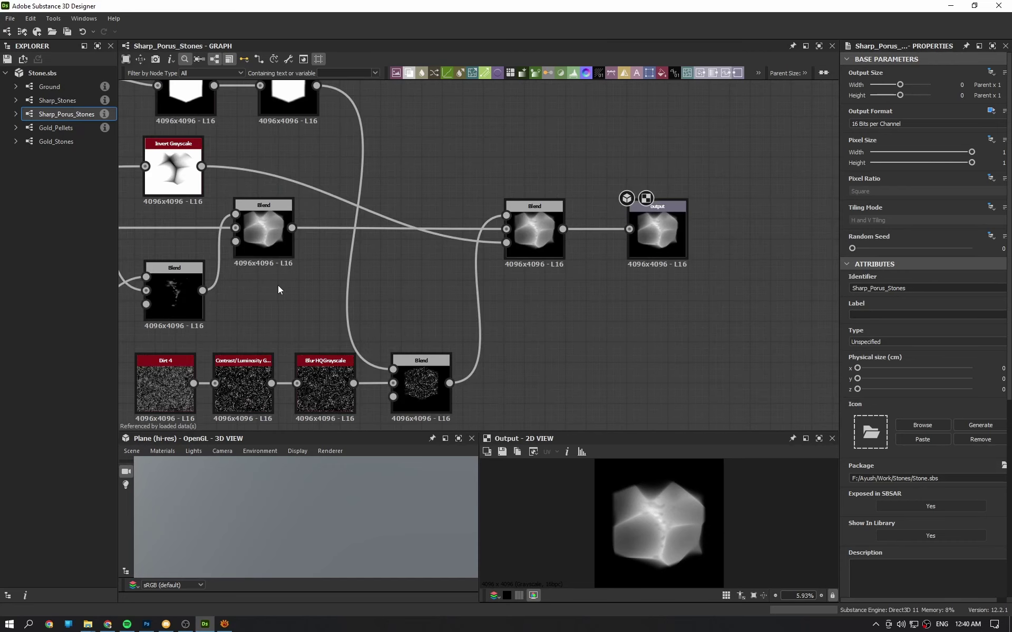
{"action": "middle_click_drag", "start_coordinate": [277, 286], "coordinate": [652, 286]}
- Return to the Sharp_Stones graph and follow its chain of Slope Blur Grayscale nodes
{"action": "double_click", "coordinate": [72, 103]}
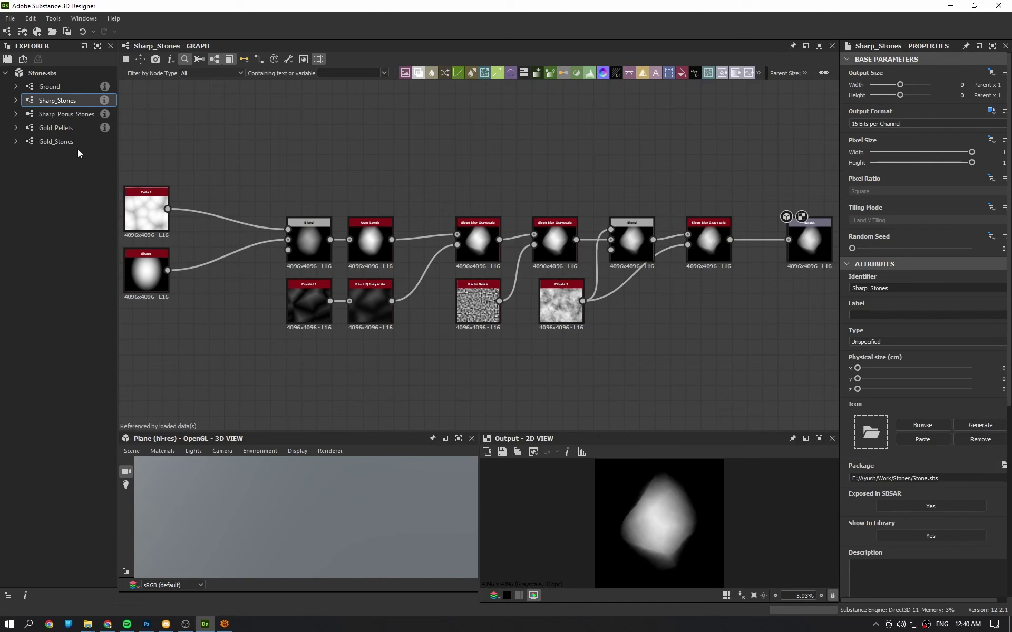
{"action": "scroll", "coordinate": [508, 198], "scroll_direction": "up", "scroll_amount": 3}
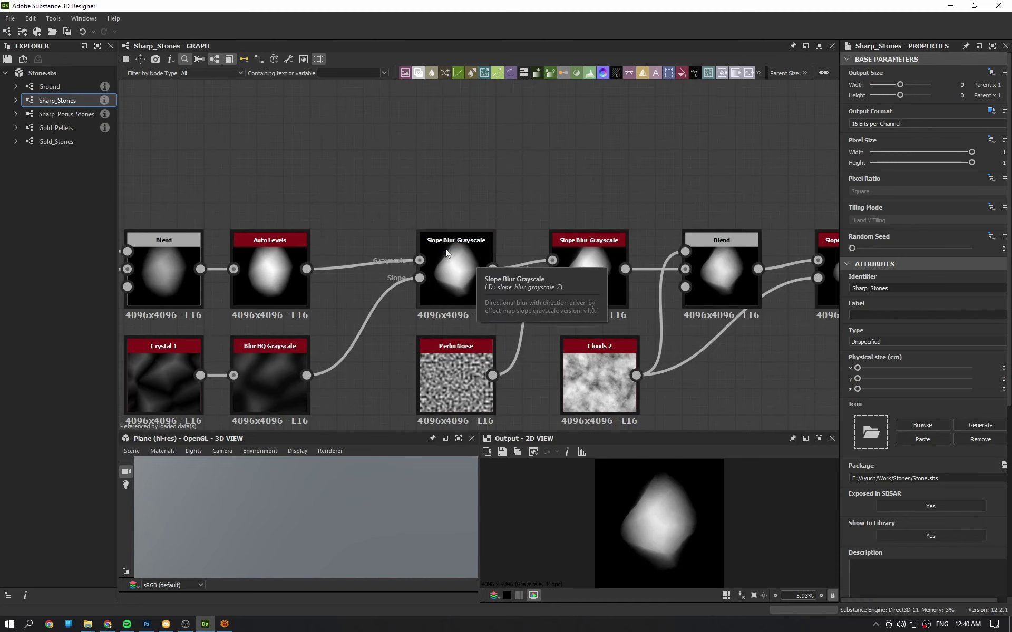
{"action": "middle_click_drag", "start_coordinate": [696, 180], "coordinate": [430, 179]}
- Return to the Sharp_Porus_Stones graph and examine the Histogram Select, Dirt 4 and Blend branches leading to its output
{"action": "left_click", "coordinate": [70, 115]}
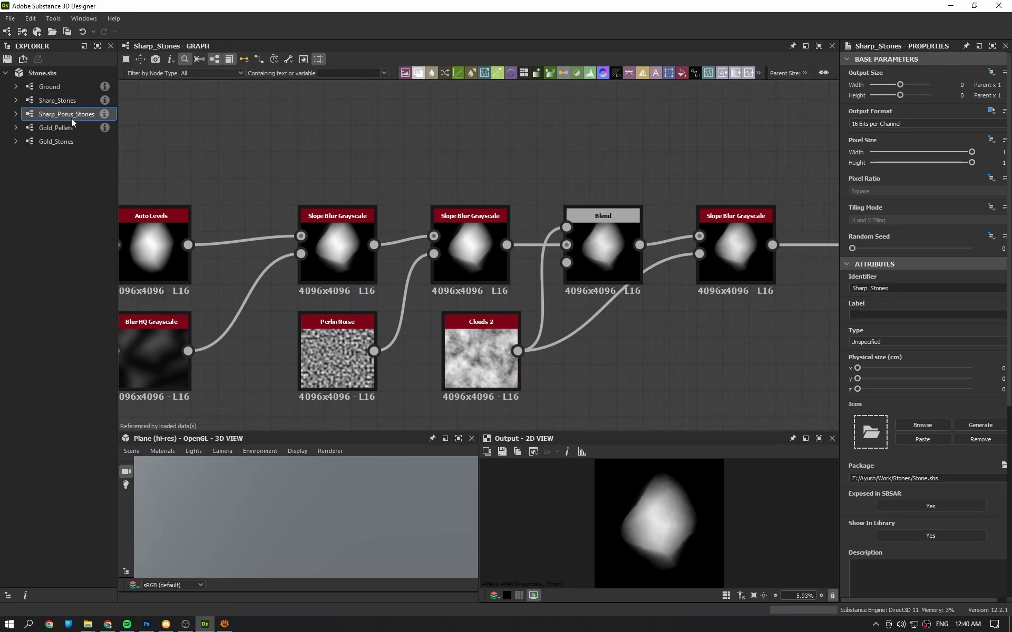
{"action": "double_click", "coordinate": [72, 118]}
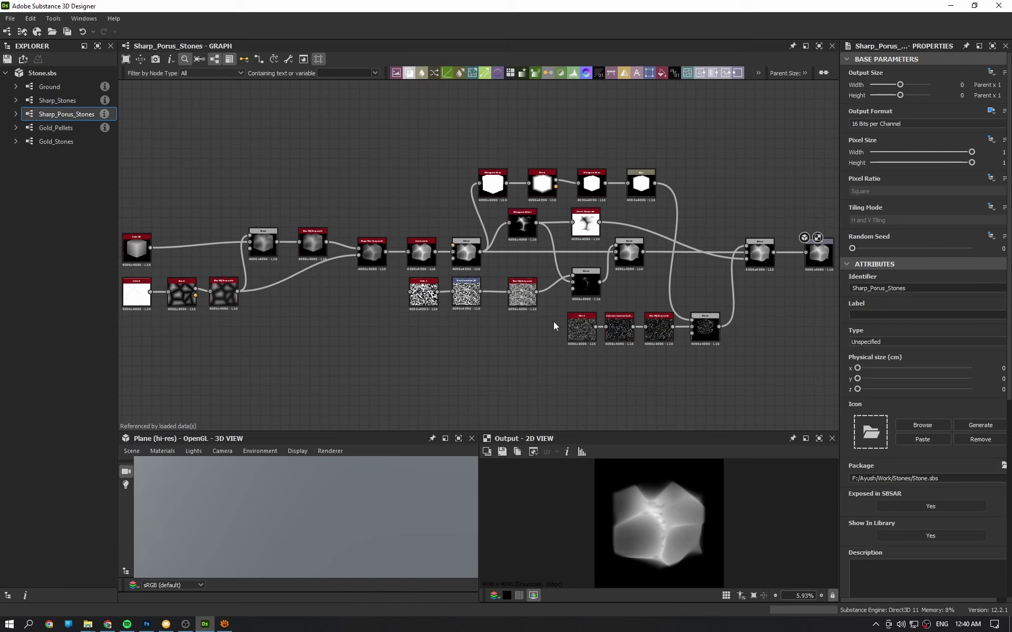
{"action": "scroll", "coordinate": [712, 388], "scroll_direction": "up", "scroll_amount": 2}
{"action": "middle_click_drag", "start_coordinate": [736, 321], "coordinate": [576, 401]}
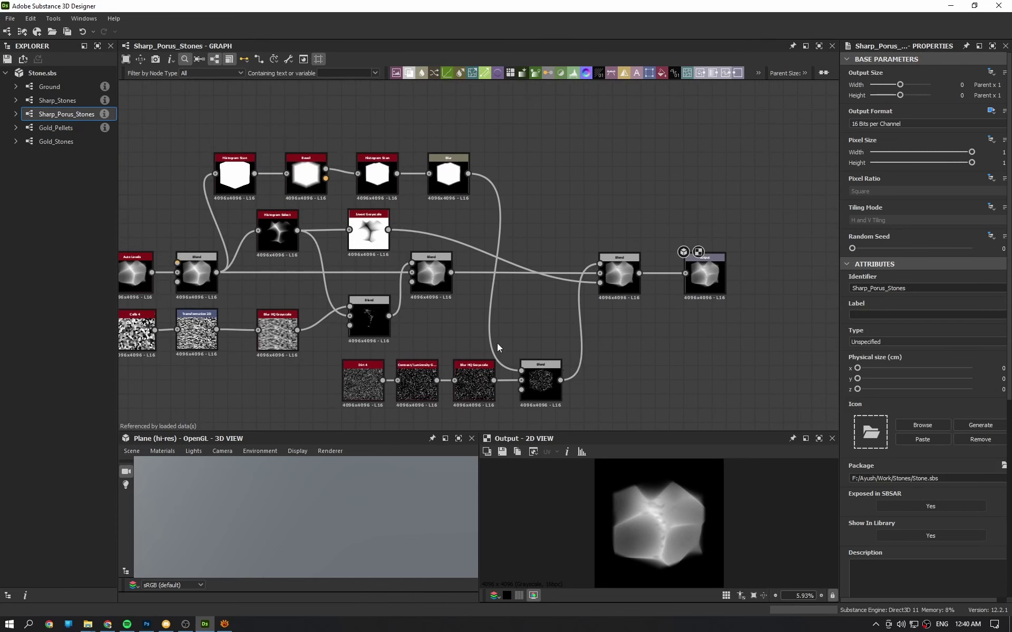
{"action": "scroll", "coordinate": [501, 345], "scroll_direction": "up", "scroll_amount": 1}
{"action": "middle_click_drag", "start_coordinate": [549, 316], "coordinate": [567, 268]}
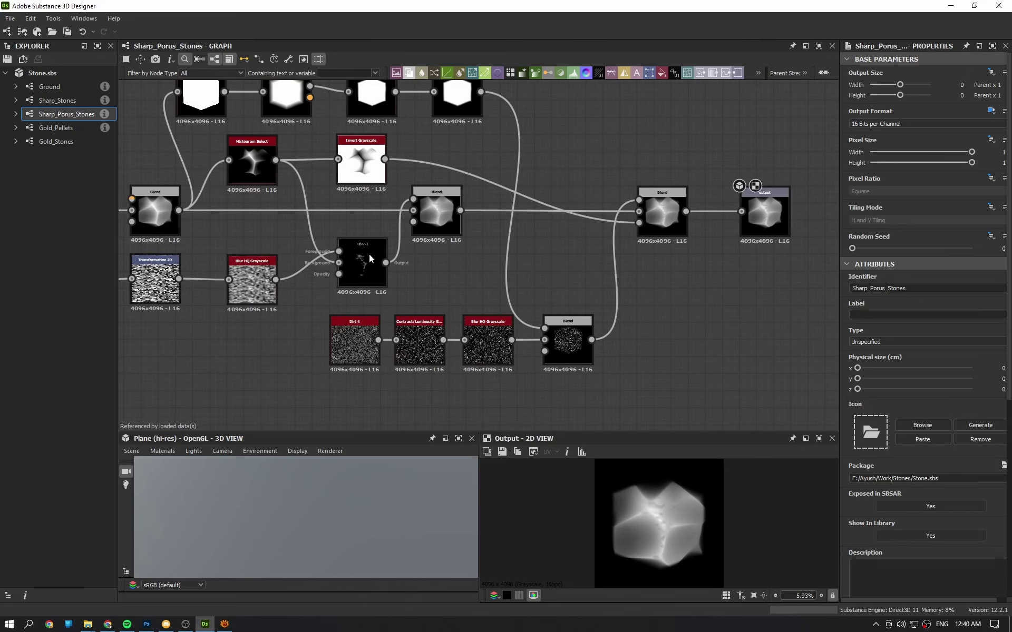
- Preview the Invert Grayscale node, the Dirt 4 branch's Blend and the final Blend in turn in the 2D view
{"action": "mouse_move", "coordinate": [361, 141]}
{"action": "left_mouse_down"}
{"action": "mouse_move", "coordinate": [395, 216]}
{"action": "mouse_move", "coordinate": [690, 501]}
{"action": "left_mouse_up"}
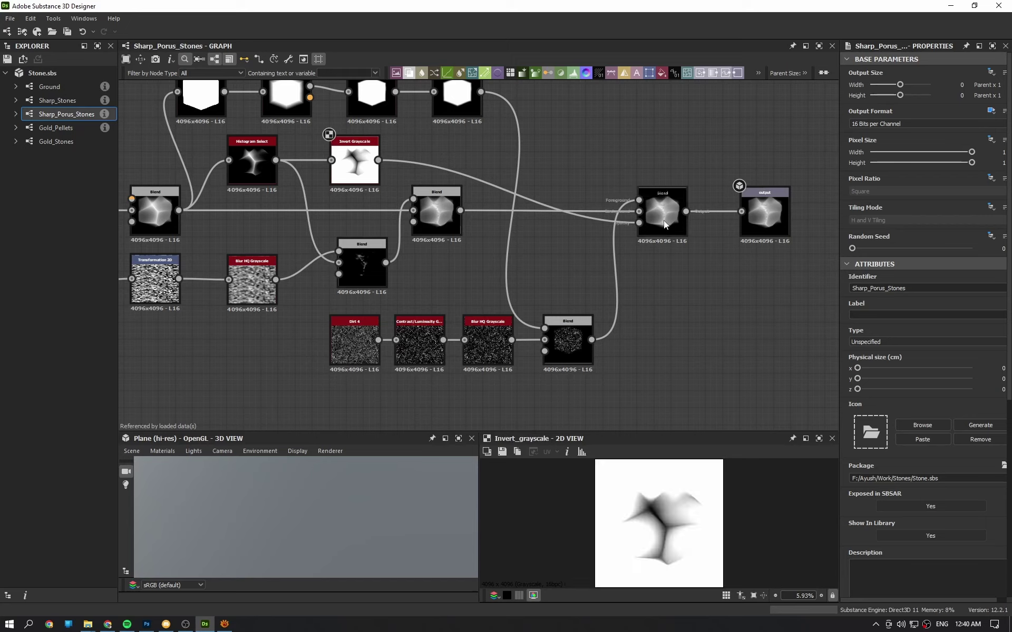
{"action": "left_click_drag", "start_coordinate": [574, 344], "coordinate": [665, 517]}
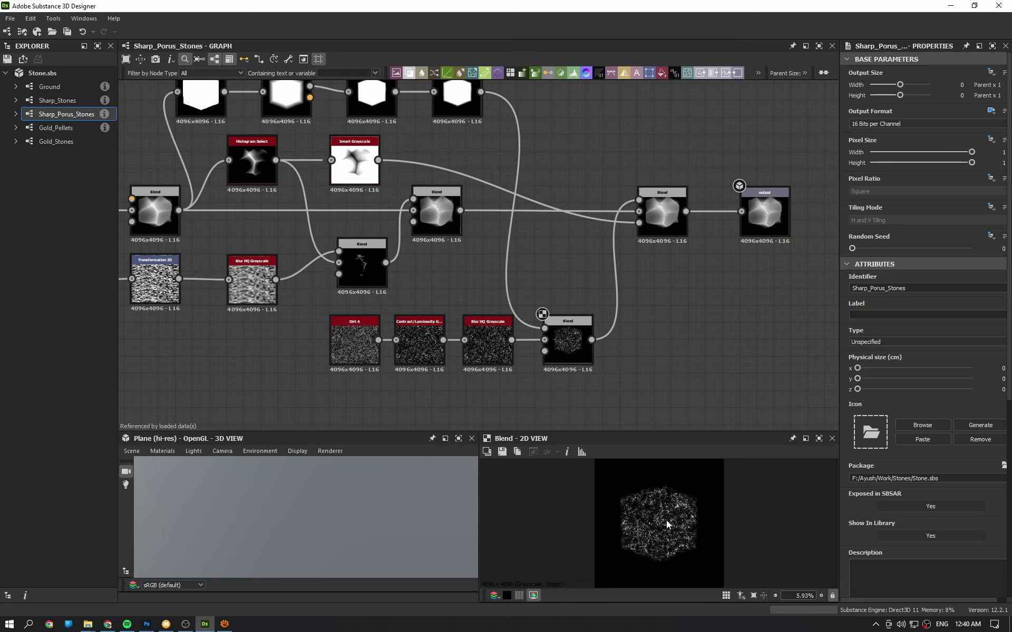
{"action": "mouse_move", "coordinate": [662, 196]}
{"action": "left_mouse_down"}
{"action": "mouse_move", "coordinate": [671, 429]}
{"action": "mouse_move", "coordinate": [662, 526]}
{"action": "left_mouse_up"}
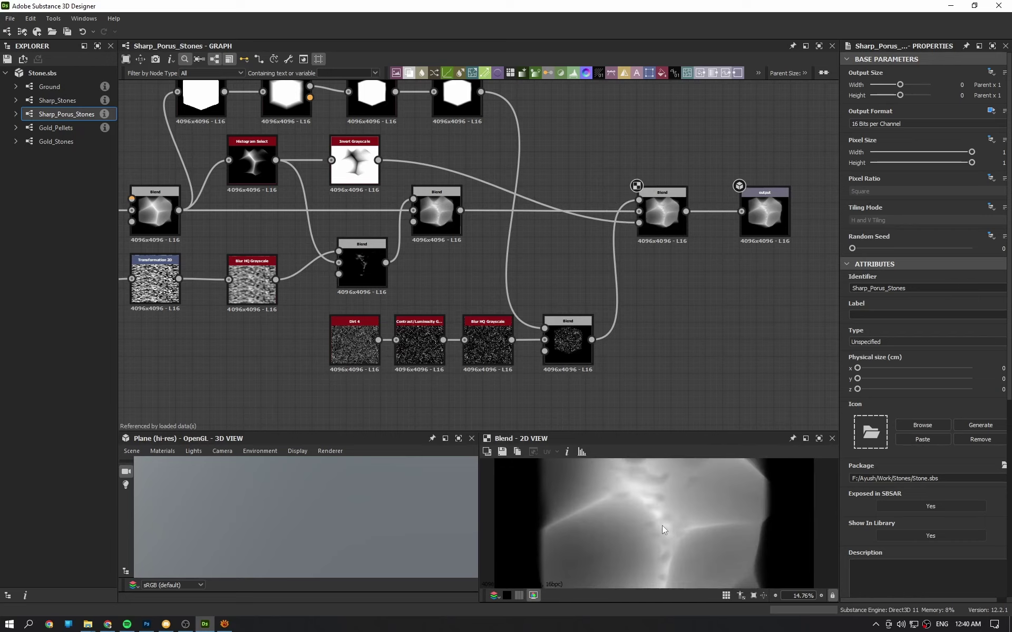
- Enlarge the 2D view to inspect the final Blend's stone shape up close, then give the space back to the graph
{"action": "left_click_drag", "start_coordinate": [680, 434], "coordinate": [658, 217]}
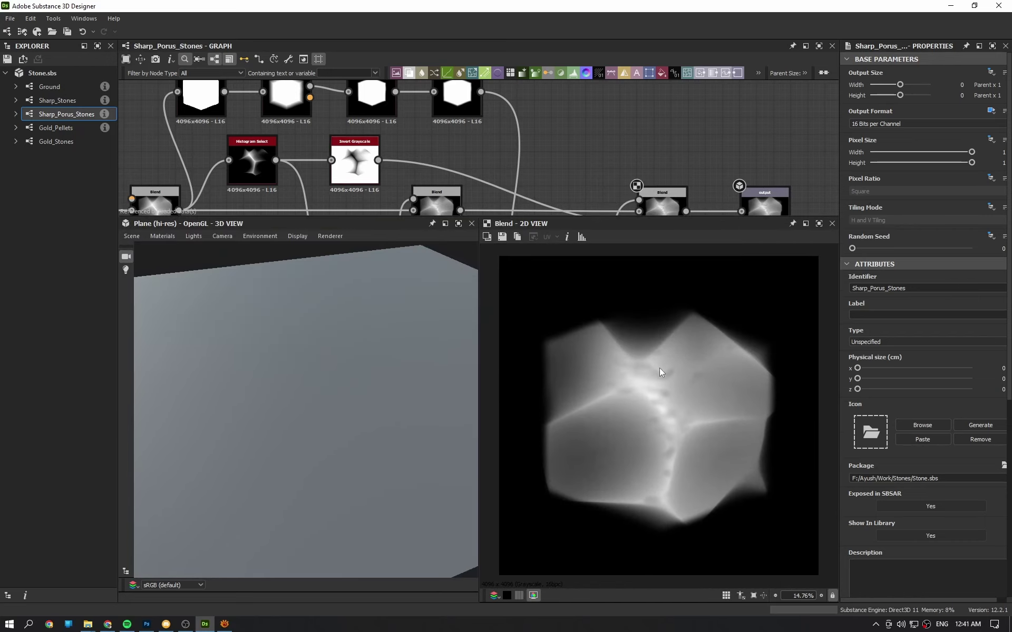
{"action": "scroll", "coordinate": [659, 397], "scroll_direction": "up", "scroll_amount": 3}
{"action": "scroll", "coordinate": [659, 401], "scroll_direction": "down", "scroll_amount": 1}
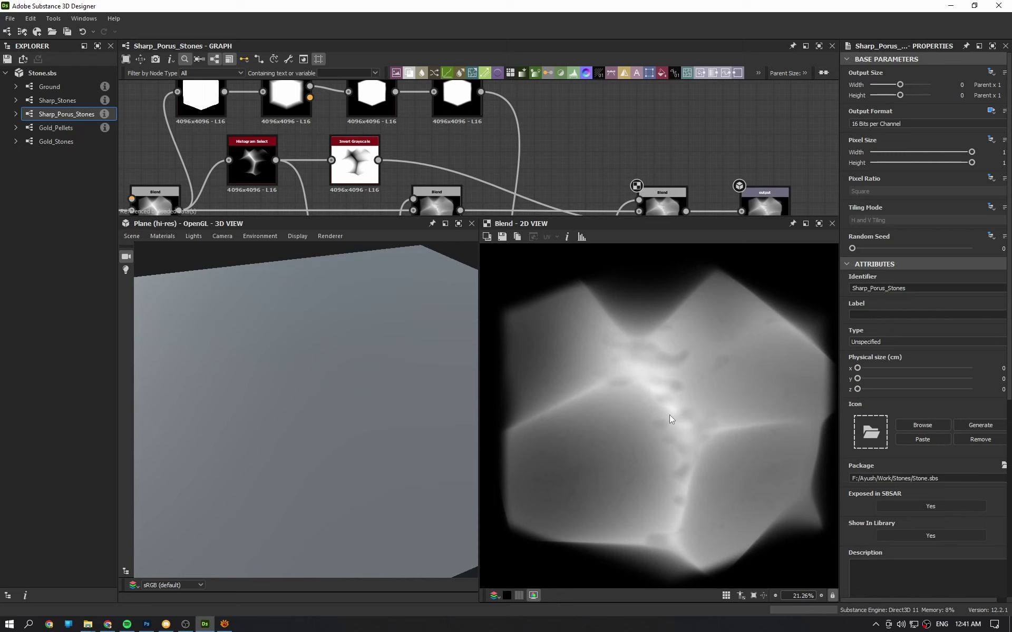
{"action": "scroll", "coordinate": [690, 380], "scroll_direction": "down", "scroll_amount": 1}
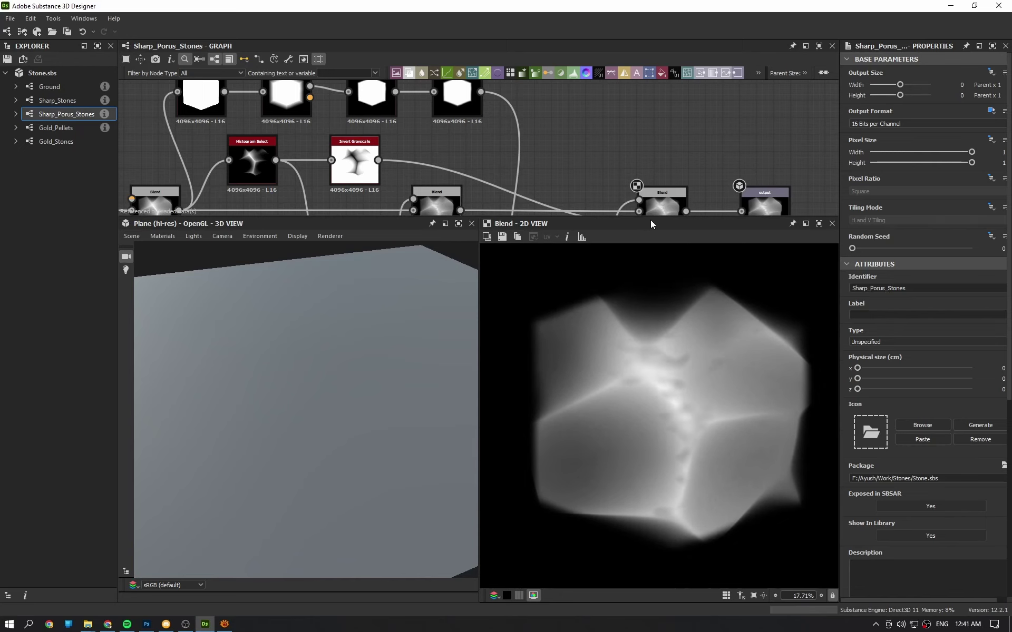
{"action": "left_click_drag", "start_coordinate": [647, 217], "coordinate": [647, 403]}
{"action": "middle_click_drag", "start_coordinate": [523, 246], "coordinate": [687, 248]}
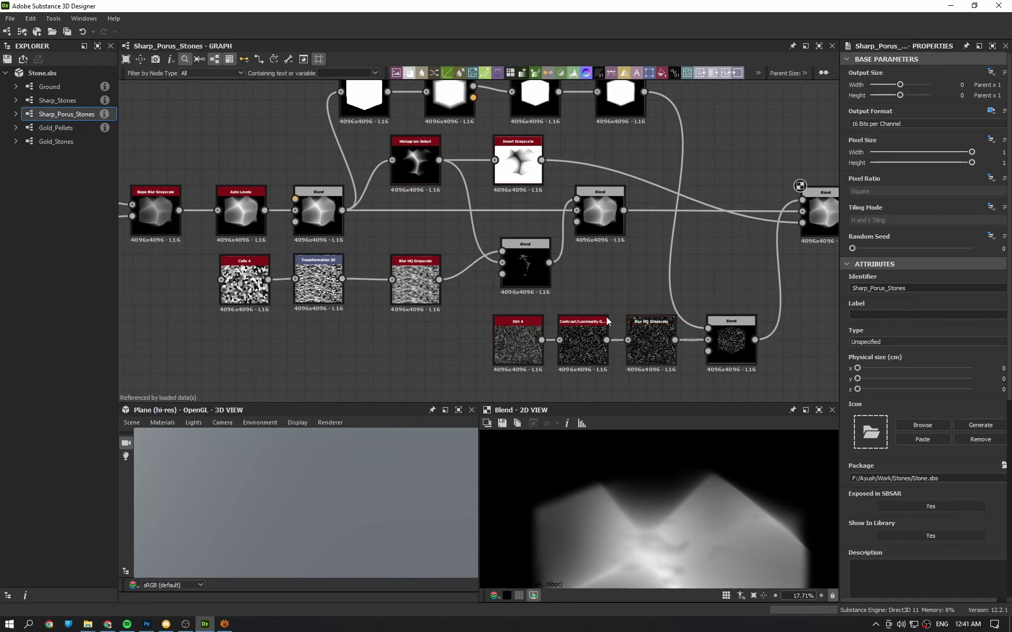
- Open the Gold_Pellets graph and inspect its output close up in an enlarged 2D view
{"action": "left_click", "coordinate": [64, 127]}
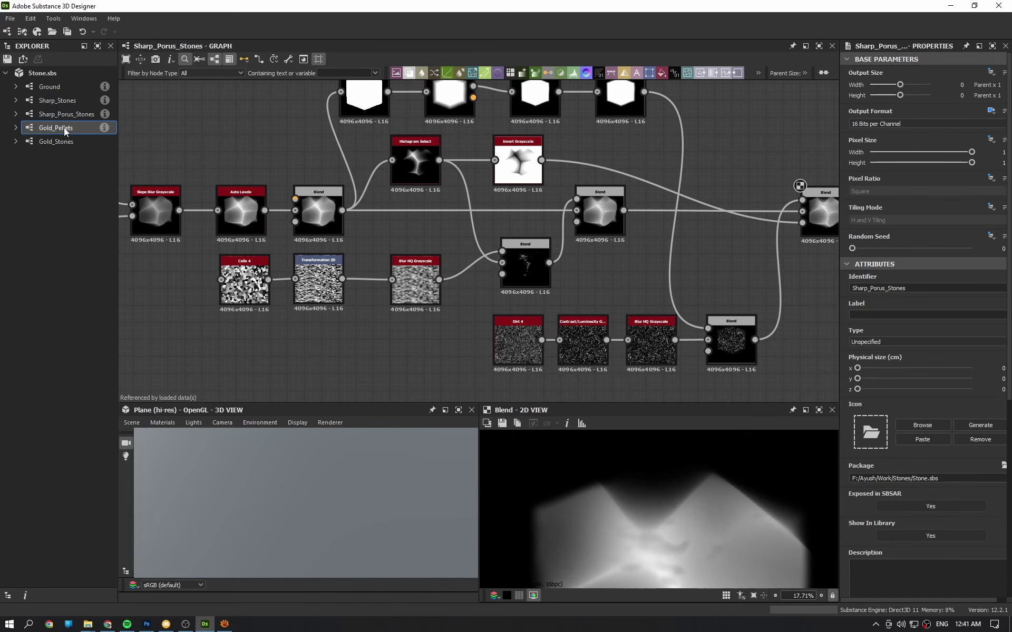
{"action": "double_click", "coordinate": [65, 128]}
{"action": "middle_click_drag", "start_coordinate": [743, 245], "coordinate": [512, 170]}
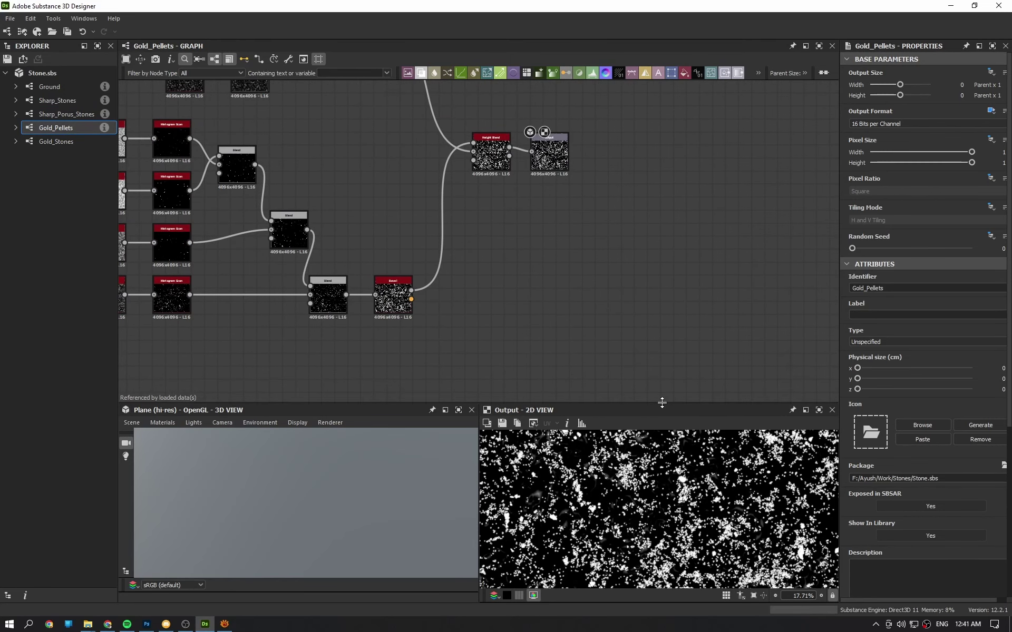
{"action": "left_click_drag", "start_coordinate": [662, 402], "coordinate": [661, 197]}
{"action": "scroll", "coordinate": [658, 378], "scroll_direction": "up", "scroll_amount": 5}
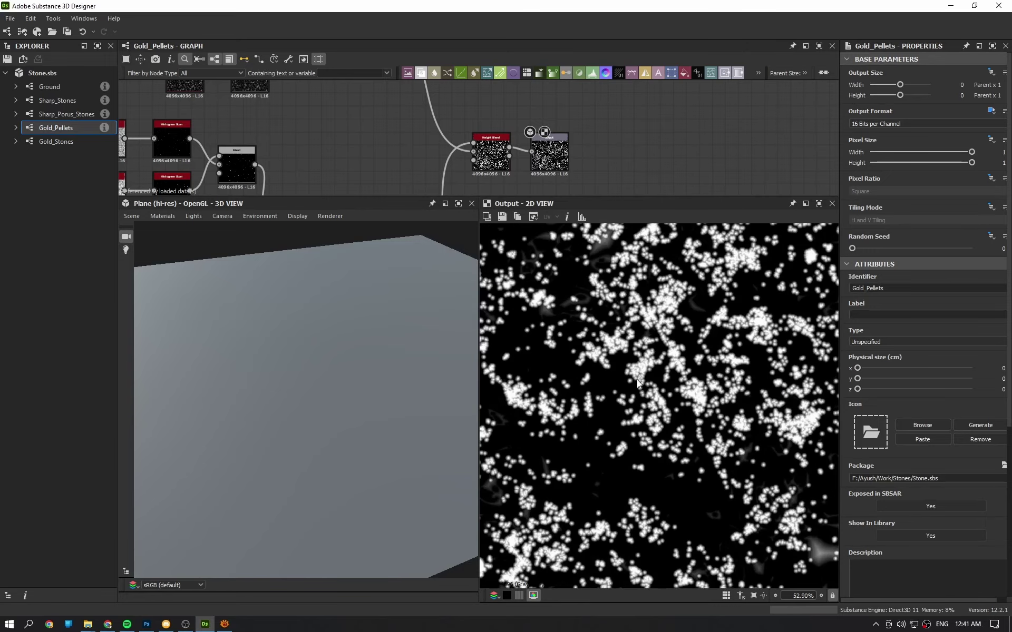
- Look over the Gold_Pellets output, then switch to XnView MP and inspect the pellets around the puddles in Close up render_2.jpg
{"action": "scroll", "coordinate": [694, 372], "scroll_direction": "down", "scroll_amount": 1}
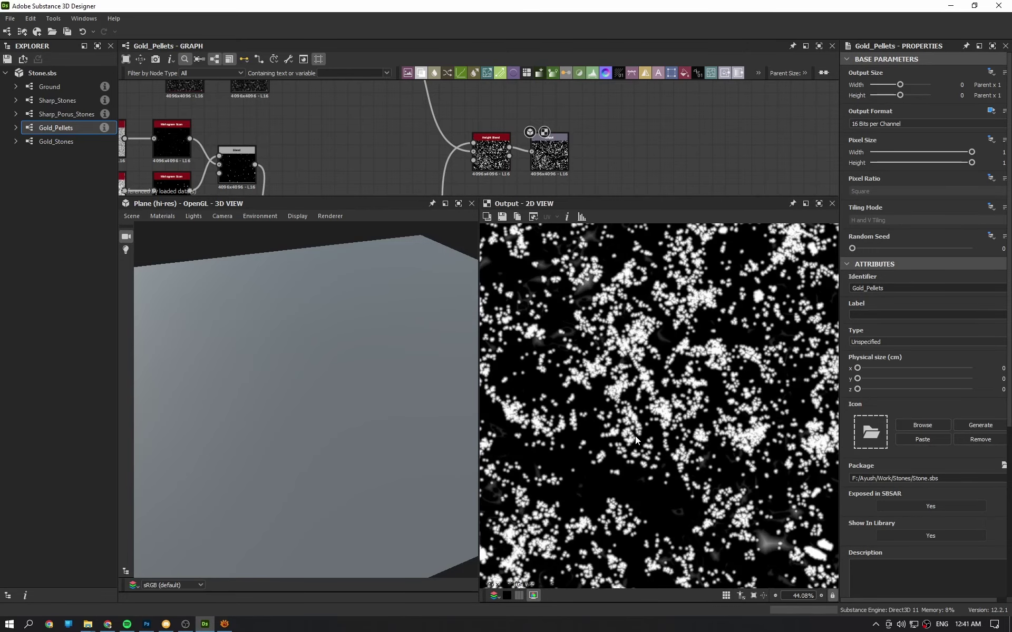
{"action": "middle_click_drag", "start_coordinate": [582, 400], "coordinate": [623, 391]}
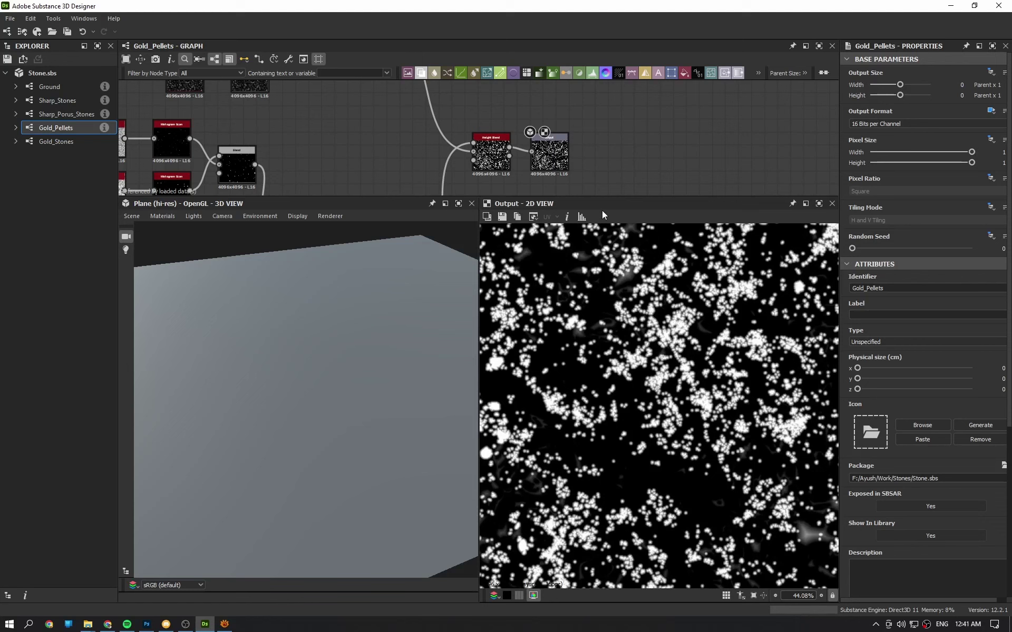
{"action": "left_click", "coordinate": [225, 624]}
{"action": "scroll", "coordinate": [646, 330], "scroll_direction": "up", "scroll_amount": 3}
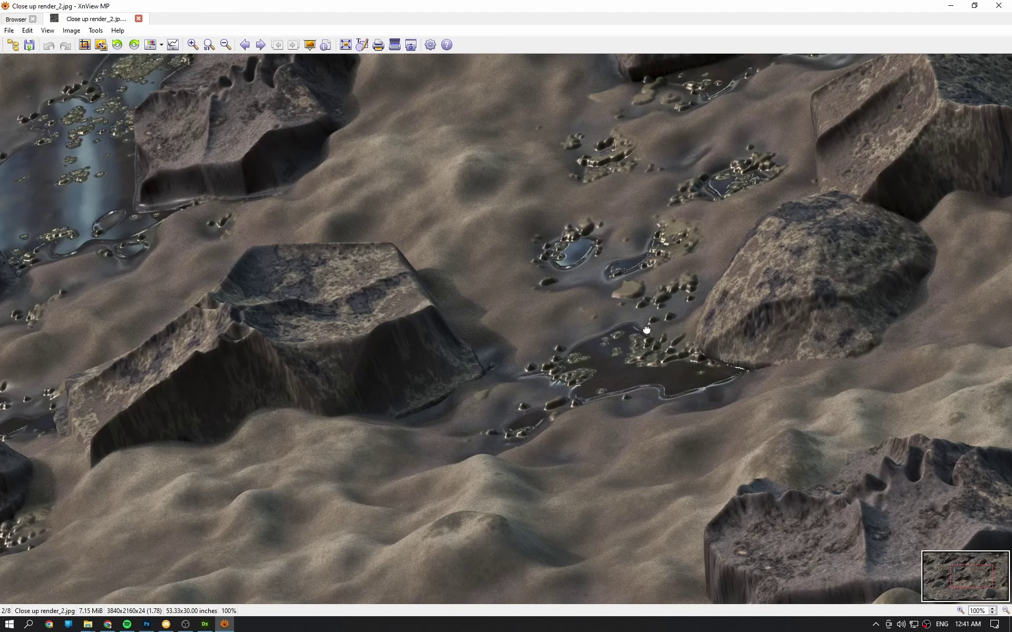
{"action": "left_click_drag", "start_coordinate": [646, 329], "coordinate": [501, 354]}
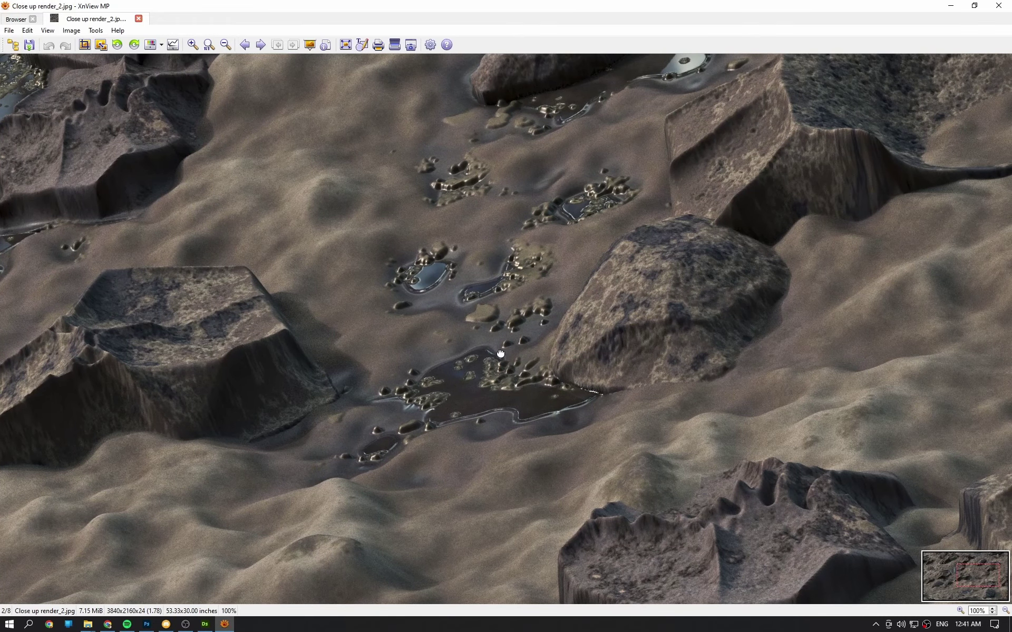
{"action": "scroll", "coordinate": [500, 354], "scroll_direction": "down", "scroll_amount": 3}
{"action": "left_click", "coordinate": [950, 6]}
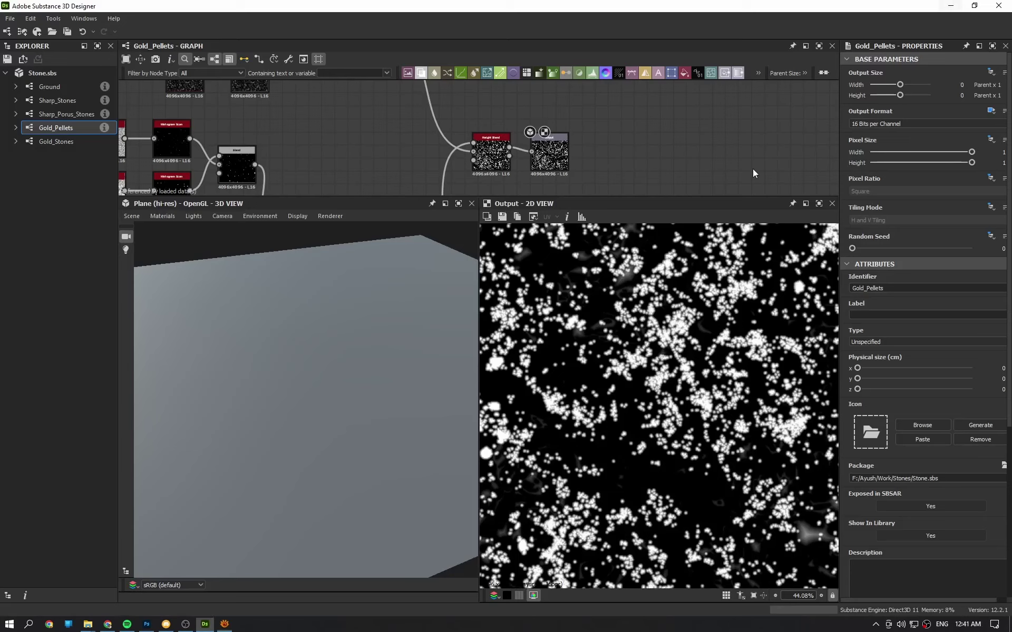
- Open the Gold_Stones graph and close the 2D view, 3D view and Properties to show its stone inputs and Shape Splatter in full
{"action": "double_click", "coordinate": [52, 142]}
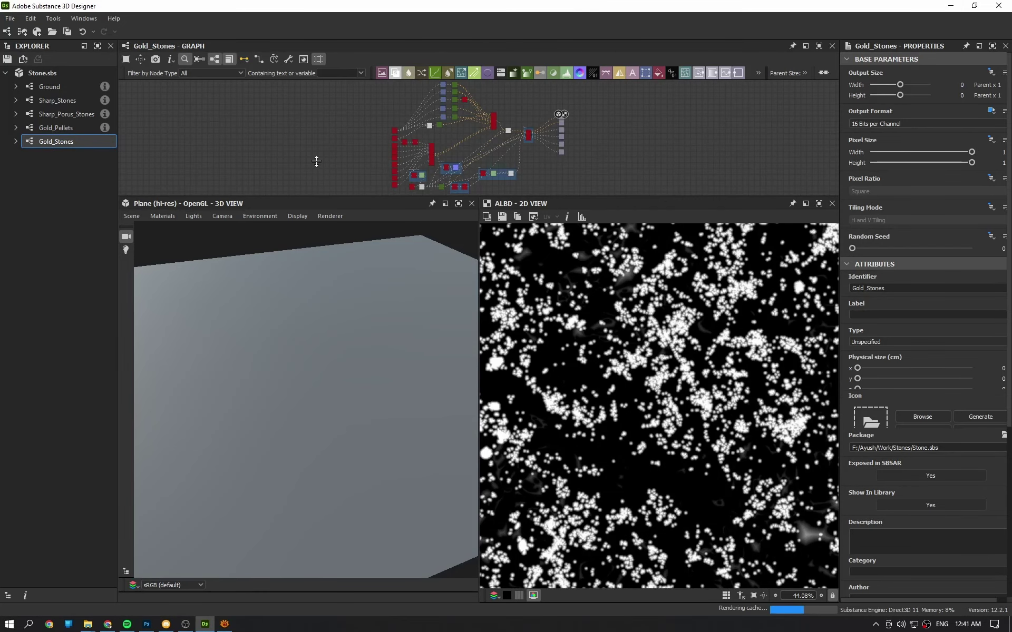
{"action": "left_click", "coordinate": [831, 203]}
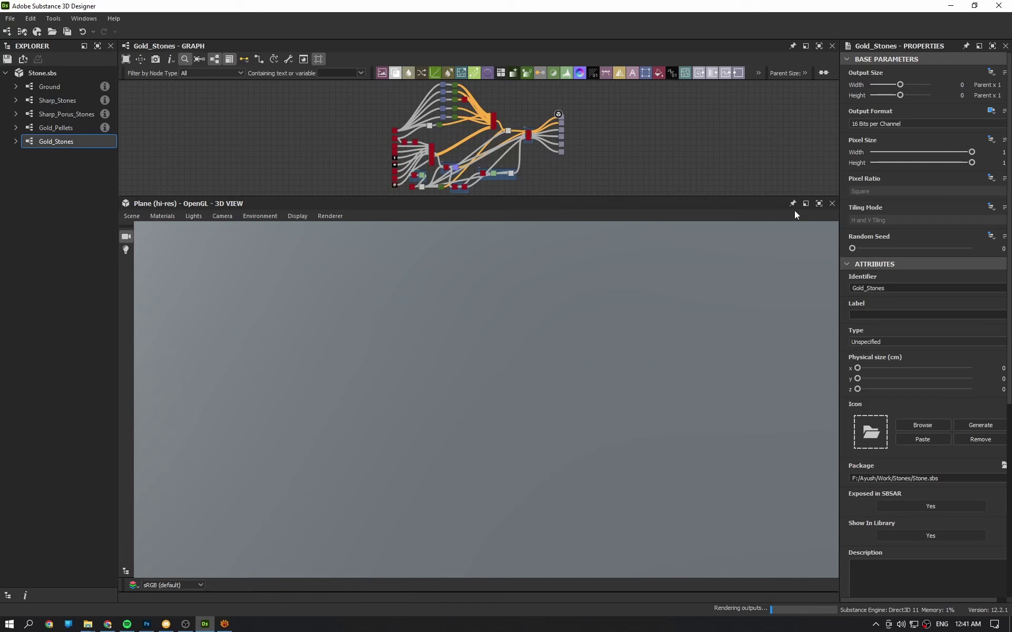
{"action": "left_click", "coordinate": [833, 203]}
{"action": "left_click", "coordinate": [1004, 46]}
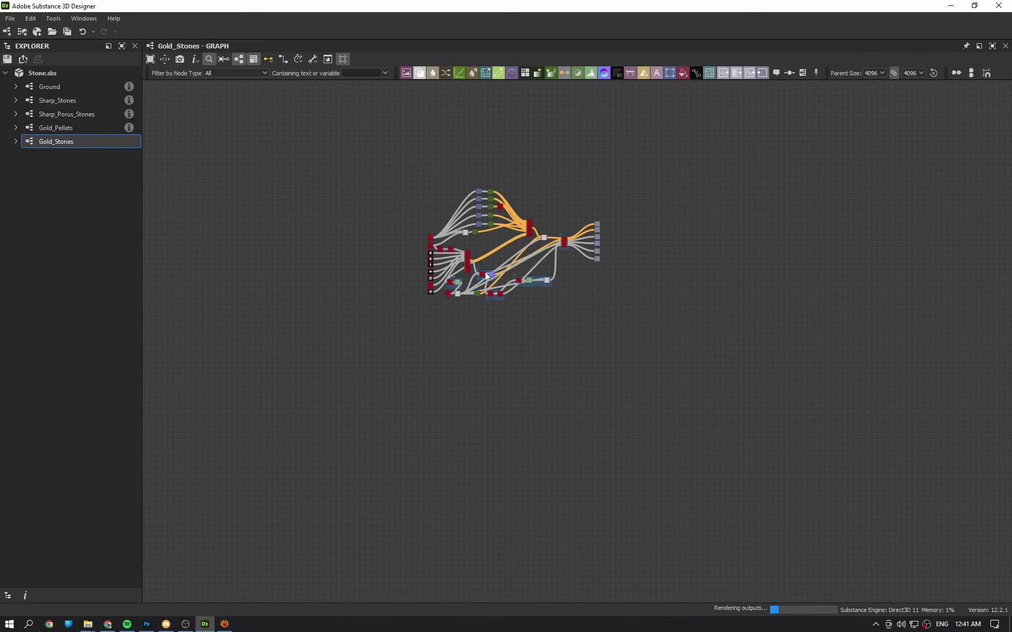
{"action": "scroll", "coordinate": [432, 241], "scroll_direction": "up", "scroll_amount": 3}
{"action": "scroll", "coordinate": [432, 241], "scroll_direction": "up", "scroll_amount": 6}
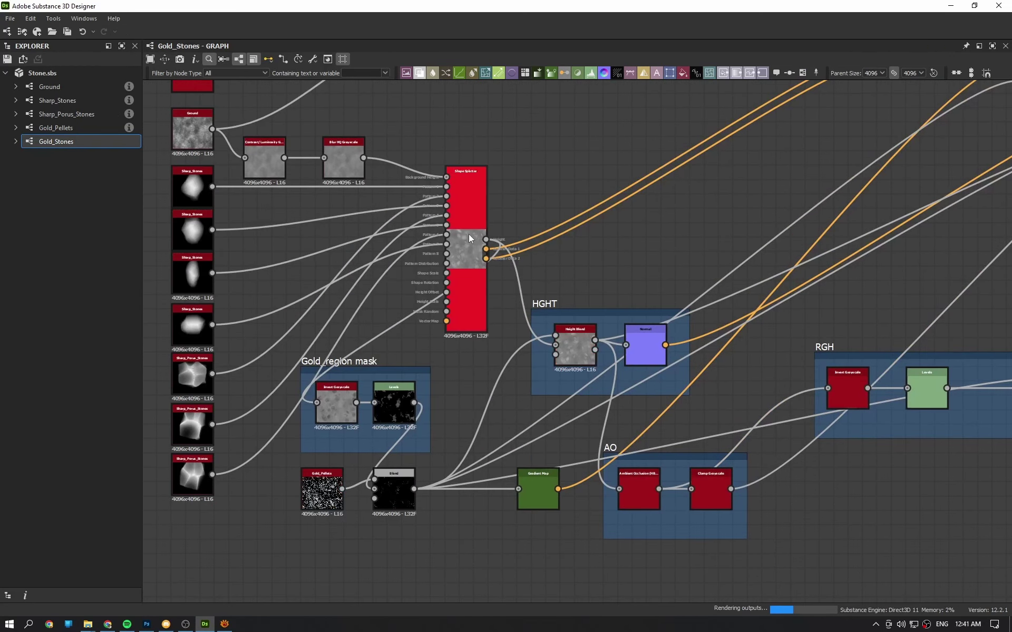
{"action": "scroll", "coordinate": [326, 245], "scroll_direction": "up", "scroll_amount": 2}
- Preview the first Sharp_Stones node in the 2D view and set its stone_cuts_shape to 0.85, after trying 0.28
{"action": "double_click", "coordinate": [349, 240]}
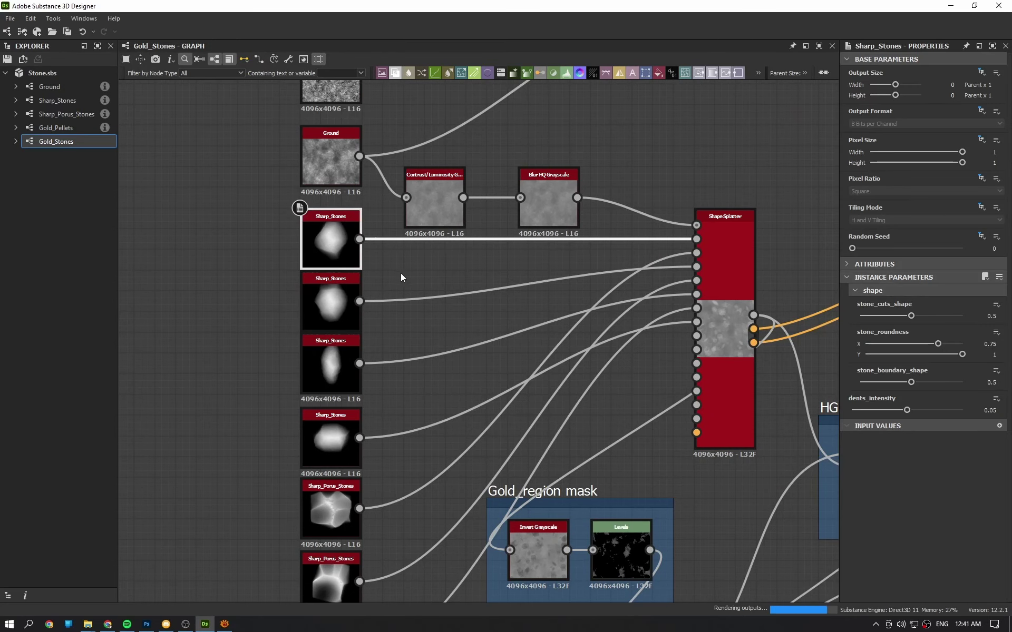
{"action": "double_click", "coordinate": [330, 248]}
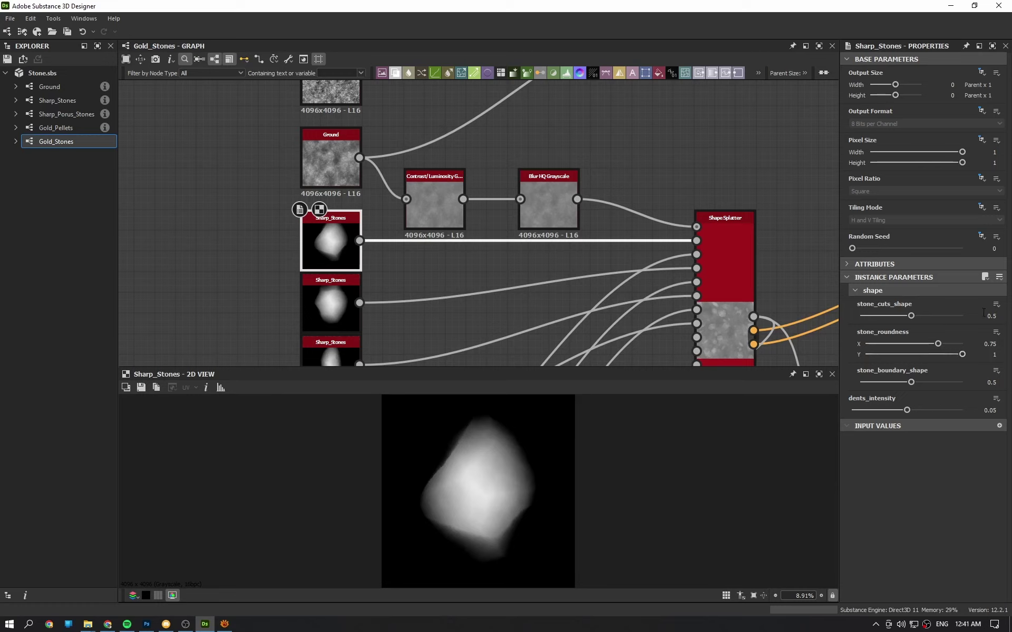
{"action": "left_click", "coordinate": [890, 316]}
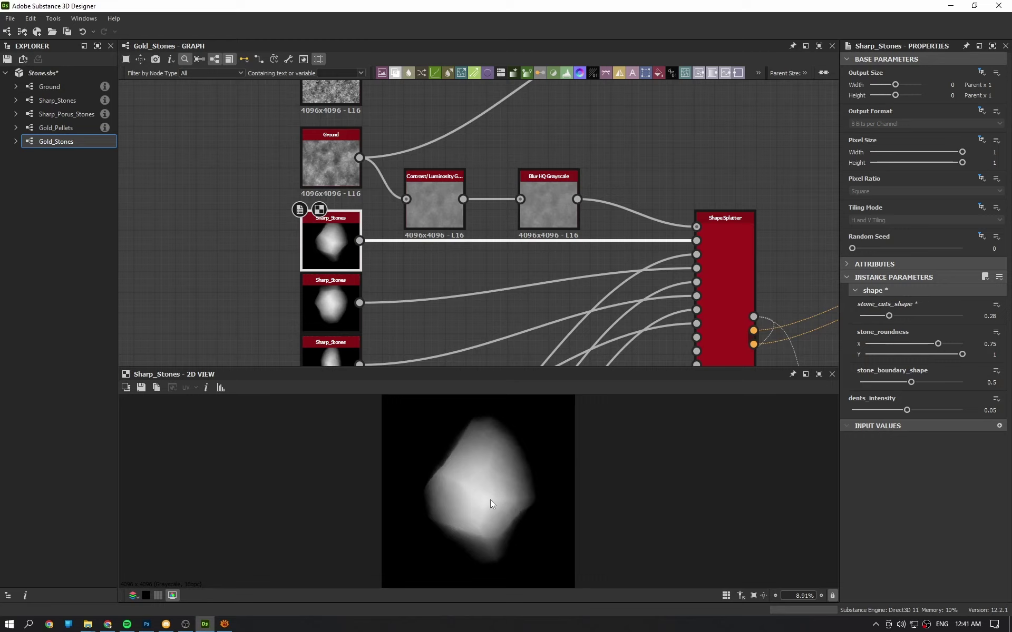
{"action": "left_click", "coordinate": [947, 316]}
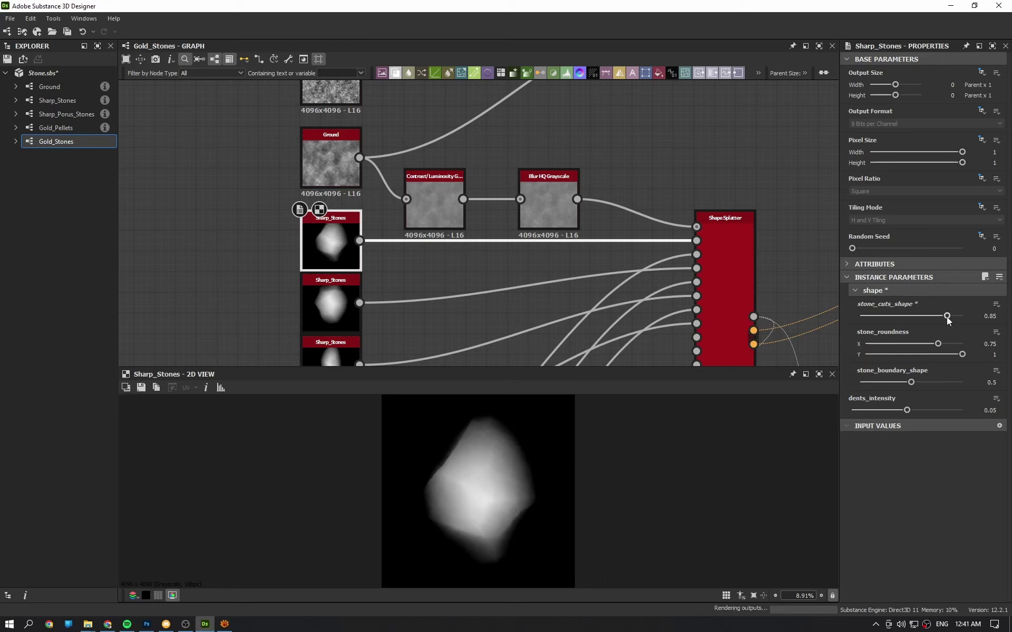
- Vary the Sharp_Stones node's stone_roundness, ending with X at 0.83 and Y at 0.53
{"action": "left_click", "coordinate": [902, 344]}
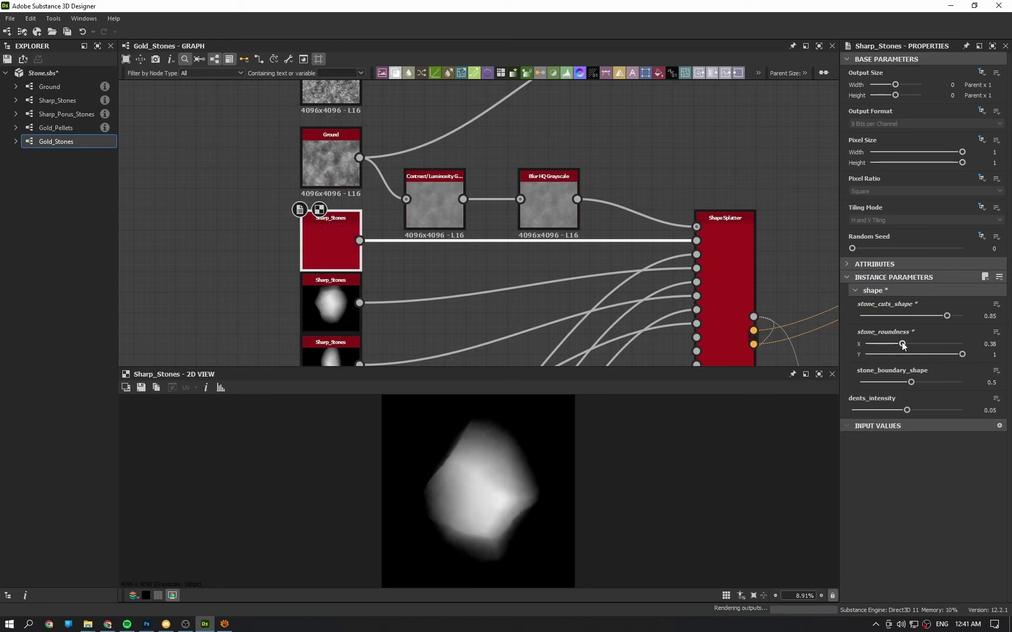
{"action": "left_click", "coordinate": [927, 355]}
{"action": "left_click", "coordinate": [945, 344]}
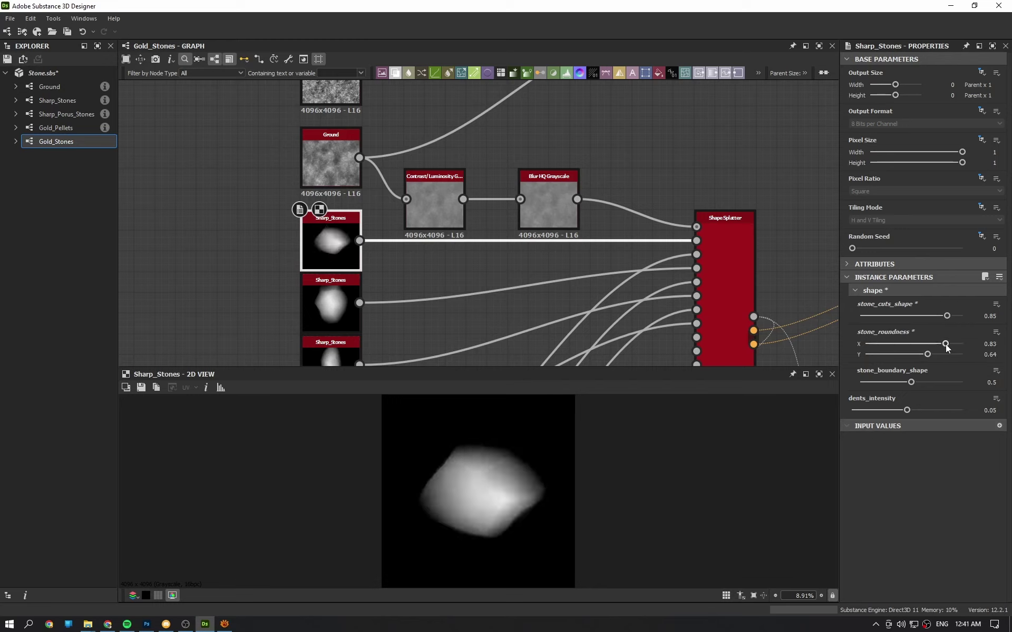
{"action": "left_click", "coordinate": [895, 353]}
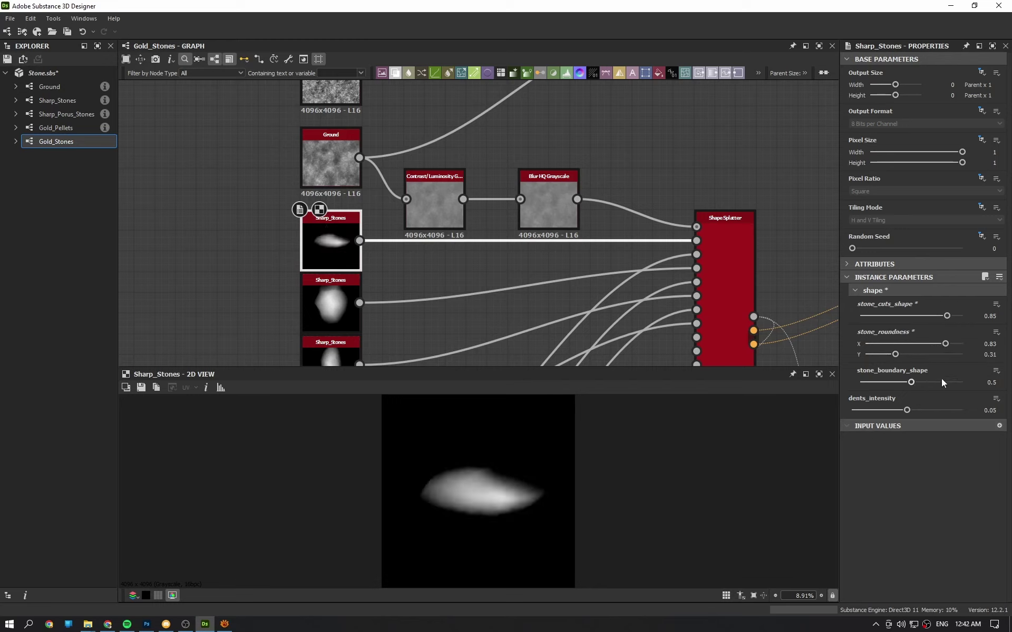
{"action": "left_click", "coordinate": [916, 355]}
- Try different values on the same Sharp_Stones node, ending with stone_boundary_shape at 0.14 and dents_intensity at 0.02
{"action": "left_click", "coordinate": [941, 382]}
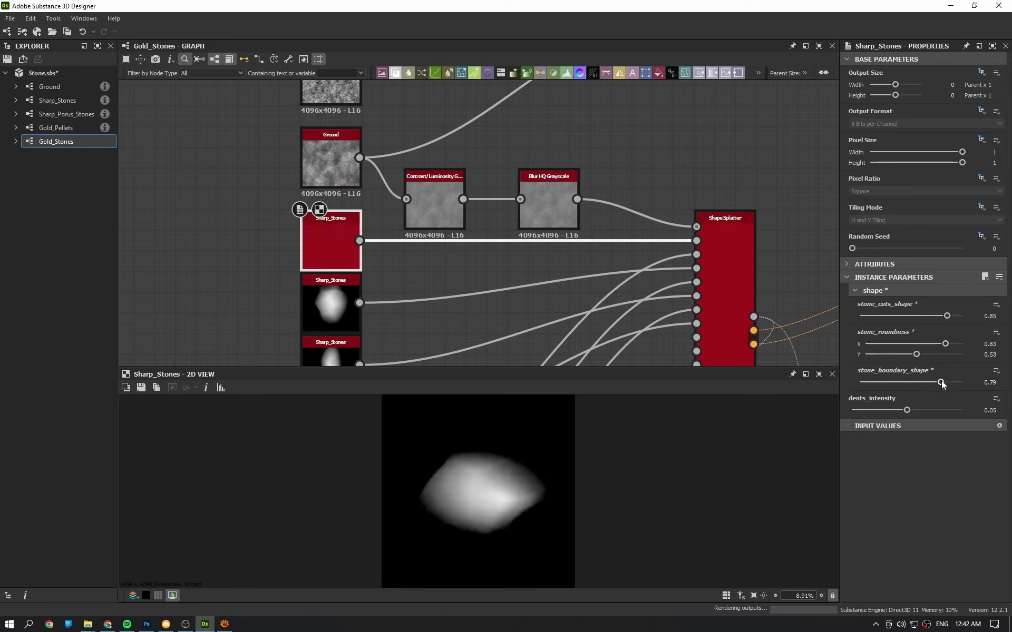
{"action": "left_click", "coordinate": [875, 384]}
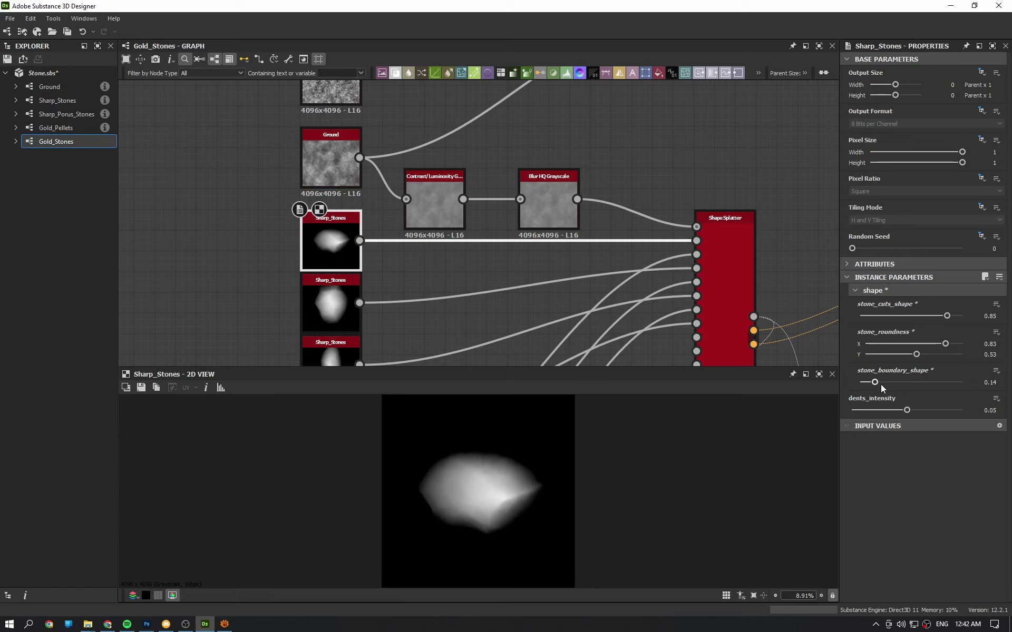
{"action": "scroll", "coordinate": [506, 524], "scroll_direction": "up", "scroll_amount": 4}
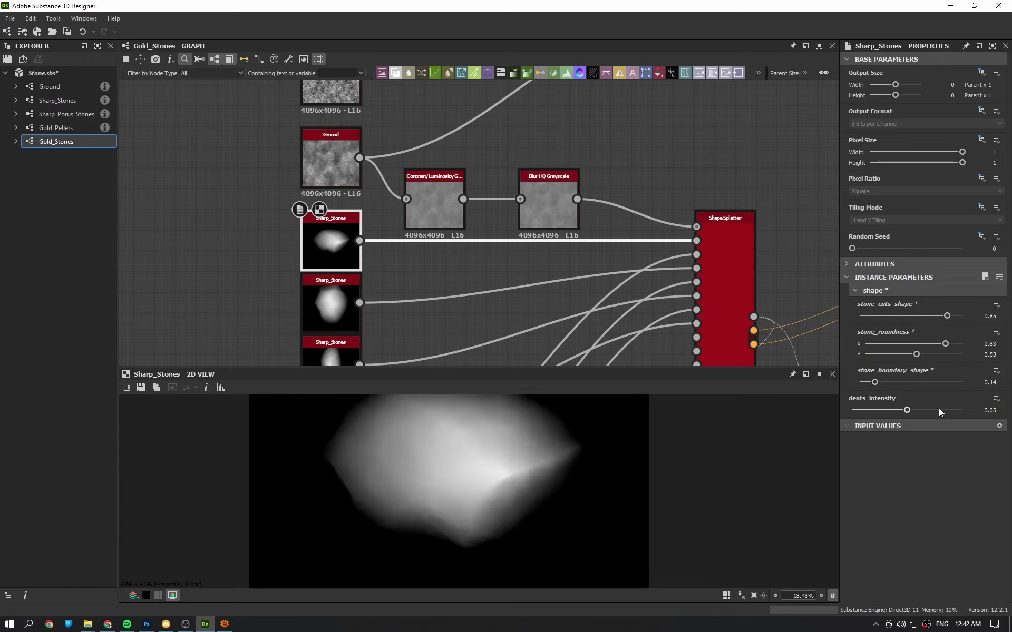
{"action": "left_click_drag", "start_coordinate": [938, 408], "coordinate": [958, 412]}
{"action": "left_click", "coordinate": [871, 409]}
- Preview the first Sharp_Porus_Stones node and set stone_edges_shape to 0.7 and stone_orientation to X 0.63, Y 0.793
{"action": "middle_click_drag", "start_coordinate": [444, 273], "coordinate": [444, 163]}
{"action": "middle_click_drag", "start_coordinate": [378, 321], "coordinate": [372, 173]}
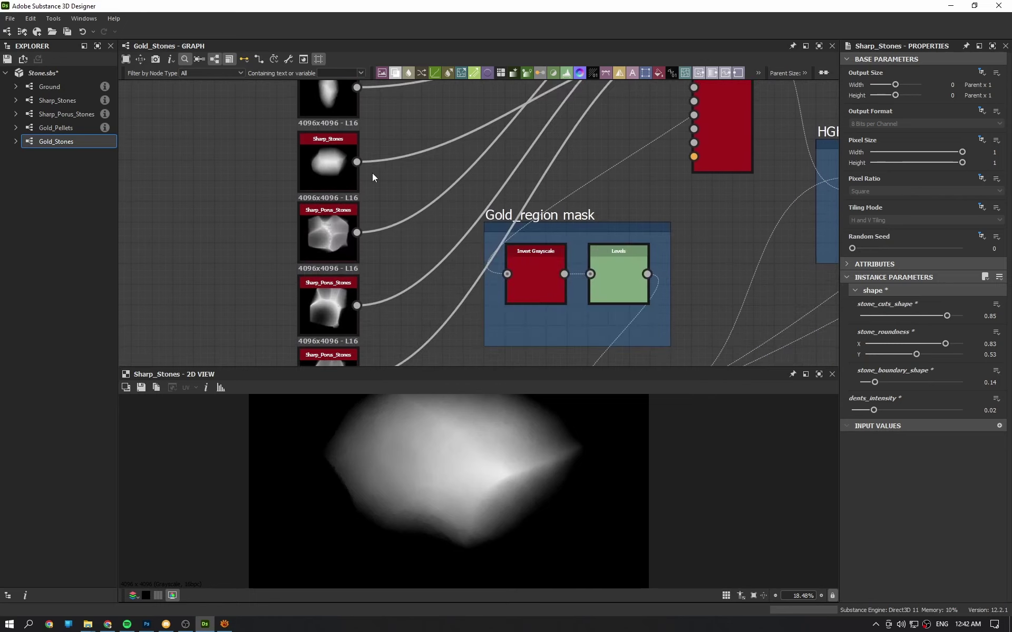
{"action": "left_click", "coordinate": [325, 229]}
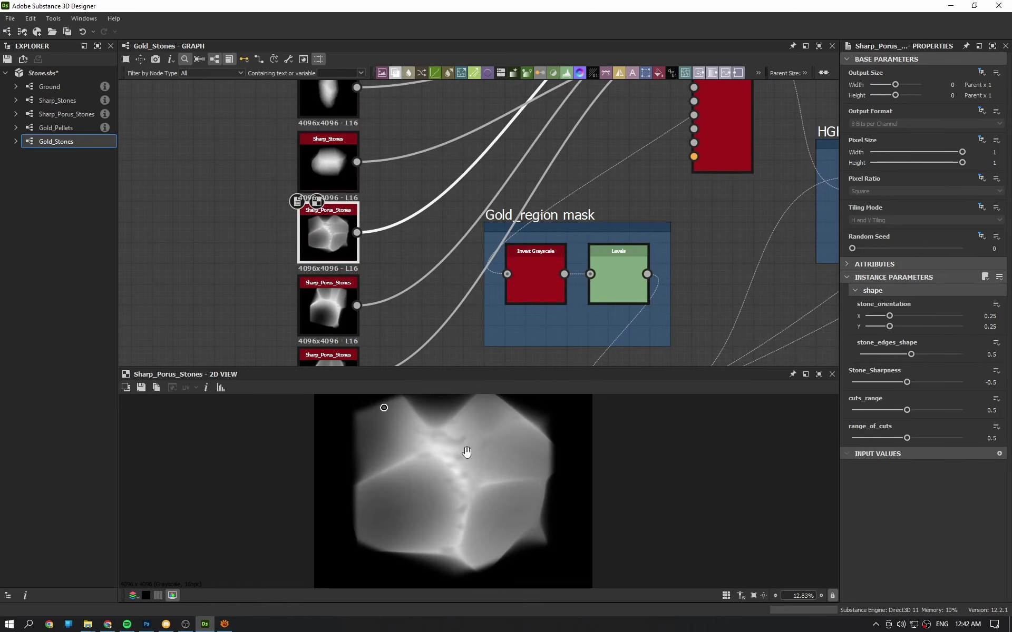
{"action": "scroll", "coordinate": [467, 453], "scroll_direction": "down", "scroll_amount": 1}
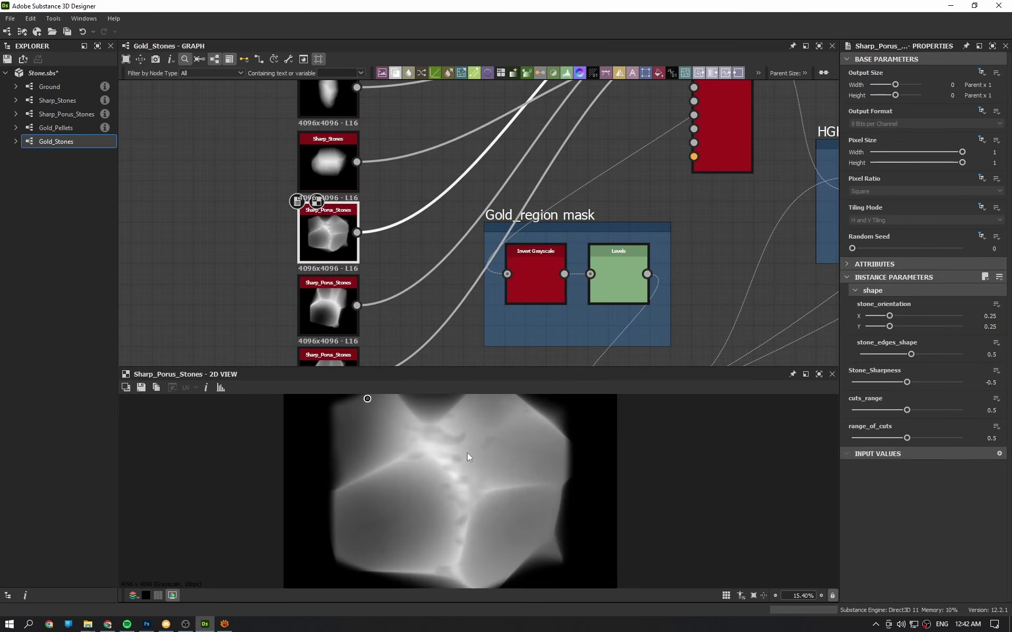
{"action": "left_click", "coordinate": [932, 354]}
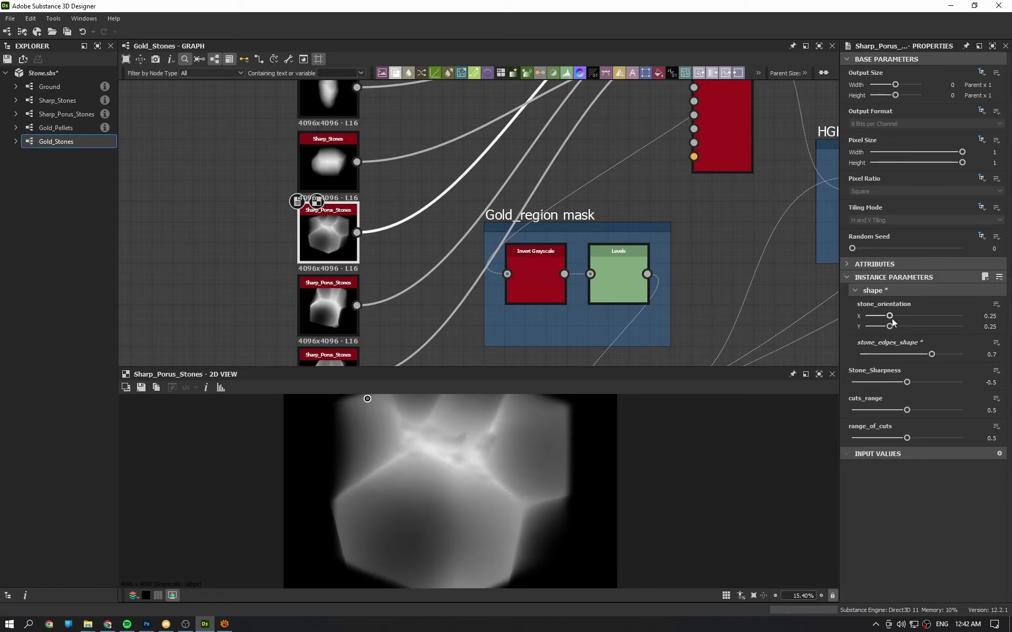
{"action": "left_click", "coordinate": [926, 316]}
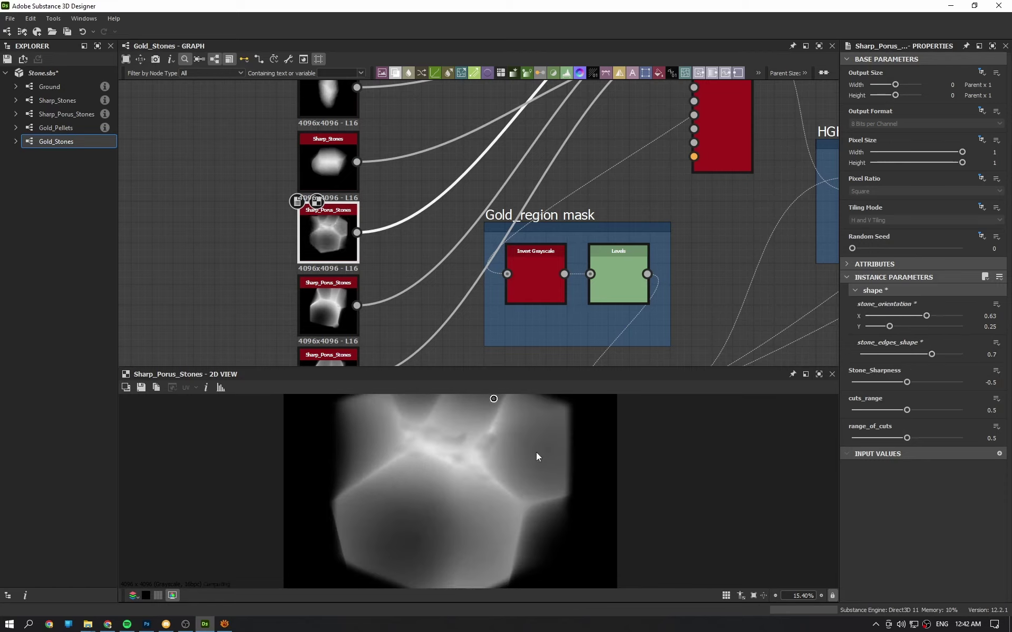
{"action": "scroll", "coordinate": [536, 452], "scroll_direction": "down", "scroll_amount": 3}
{"action": "left_click", "coordinate": [941, 327]}
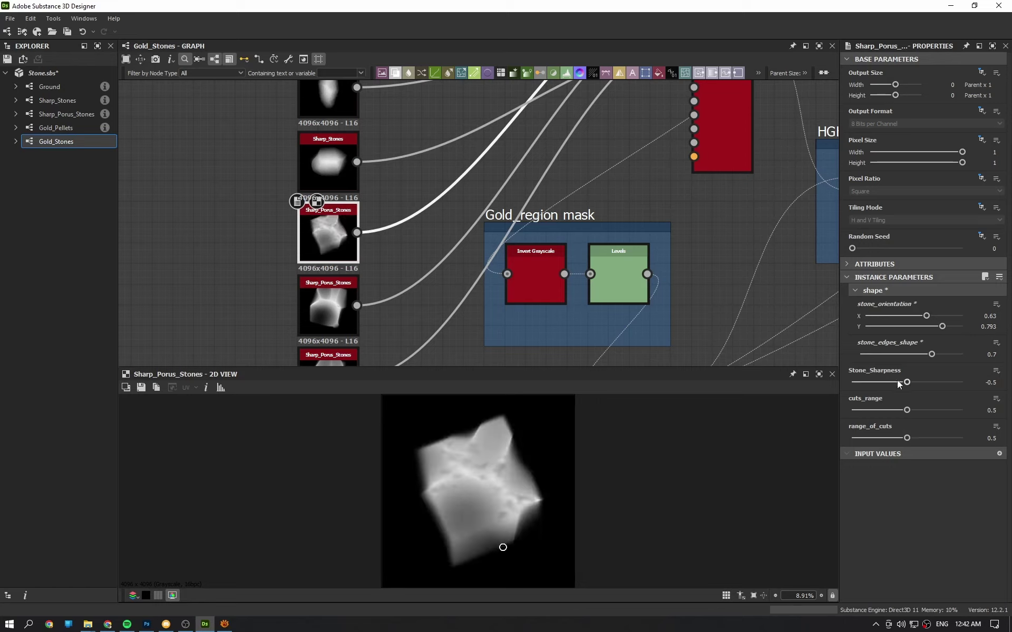
- Test the porous stone's Stone_Sharpness at -0.74 and -0.13, then set it to -0.37
{"action": "left_click", "coordinate": [880, 382]}
{"action": "scroll", "coordinate": [469, 507], "scroll_direction": "up", "scroll_amount": 2}
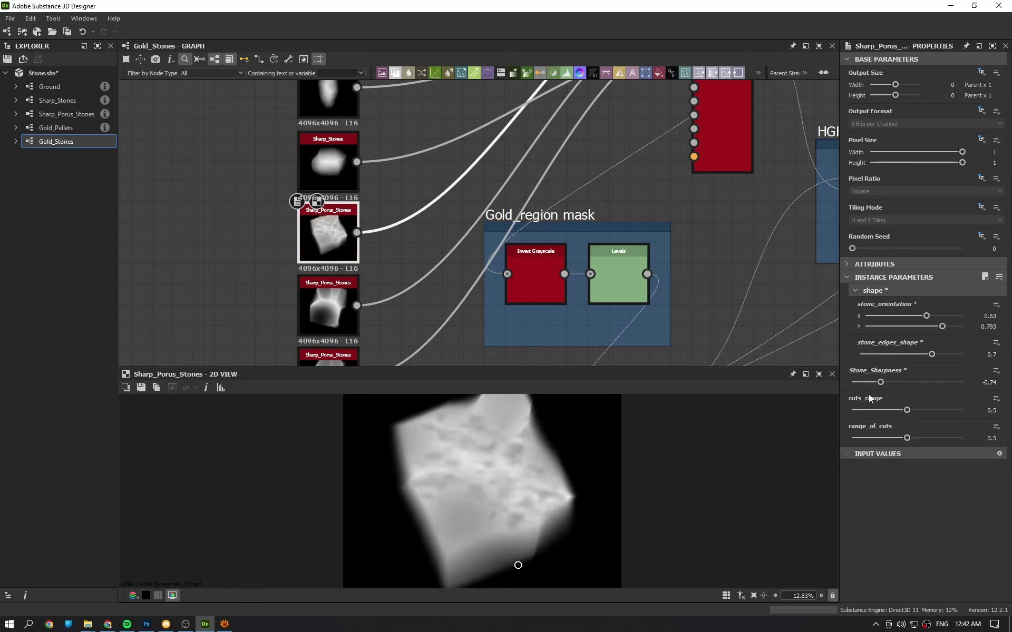
{"action": "left_click", "coordinate": [947, 381]}
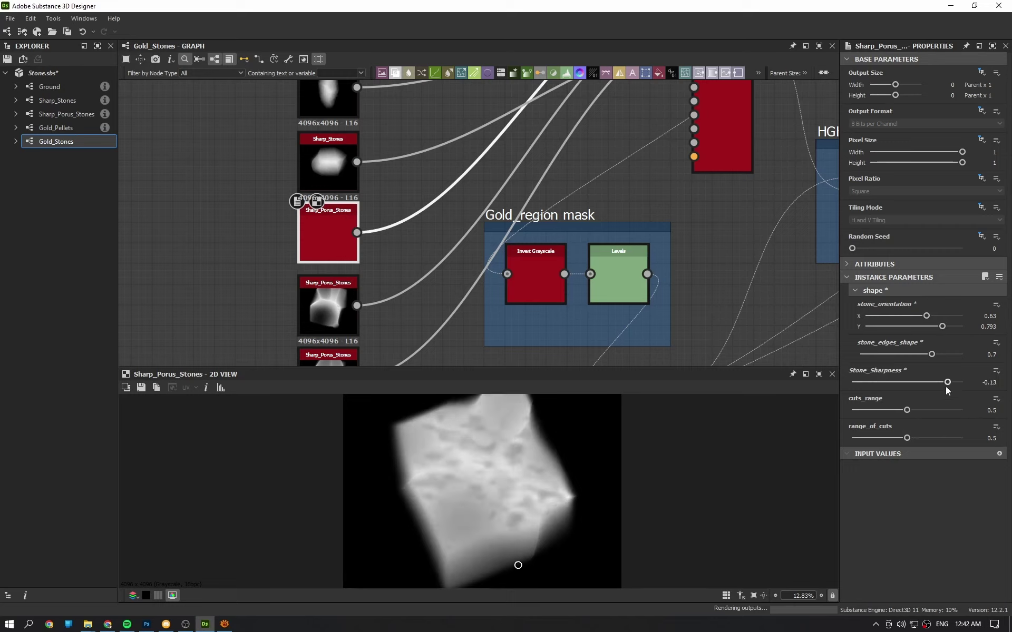
{"action": "left_click", "coordinate": [921, 382]}
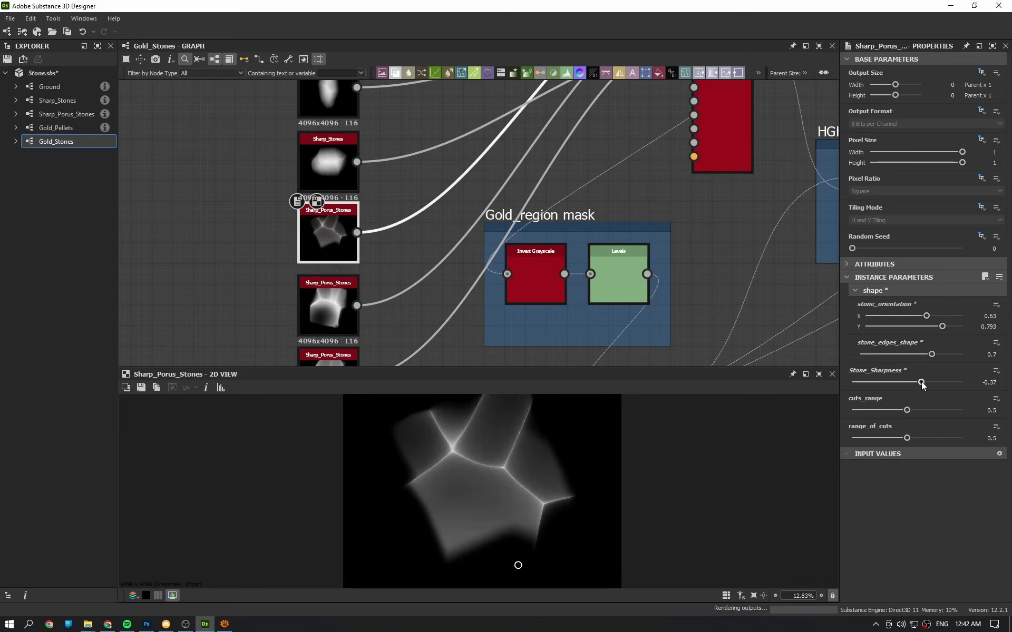
- Set the porous stone's cuts_range to 0.87 and its range_of_cuts to 0.77, after trying 0.25 for range_of_cuts
{"action": "left_click_drag", "start_coordinate": [905, 410], "coordinate": [876, 411]}
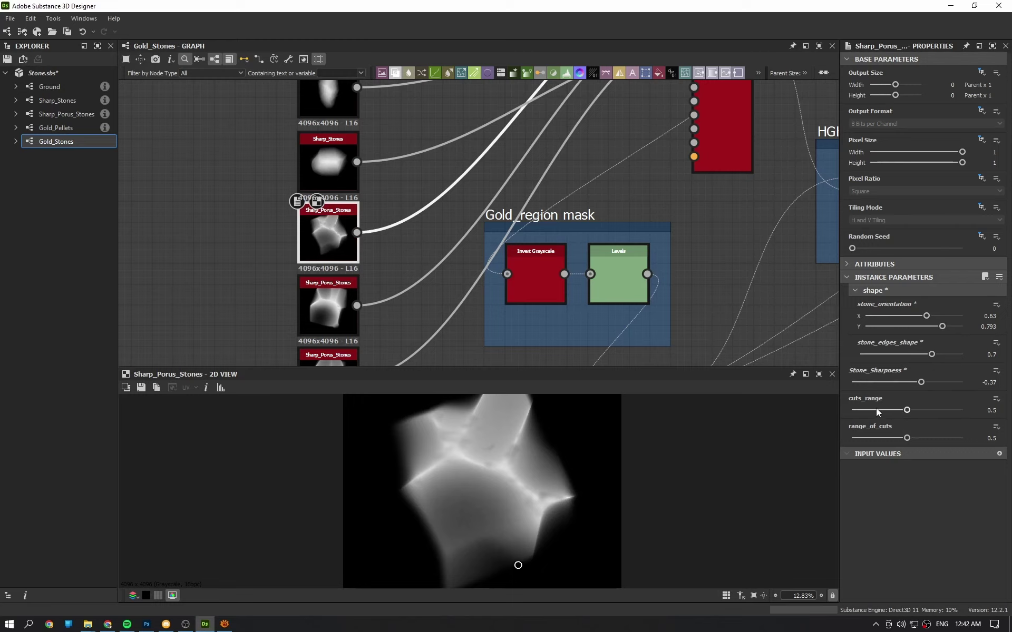
{"action": "left_click", "coordinate": [947, 408]}
{"action": "left_click", "coordinate": [879, 435]}
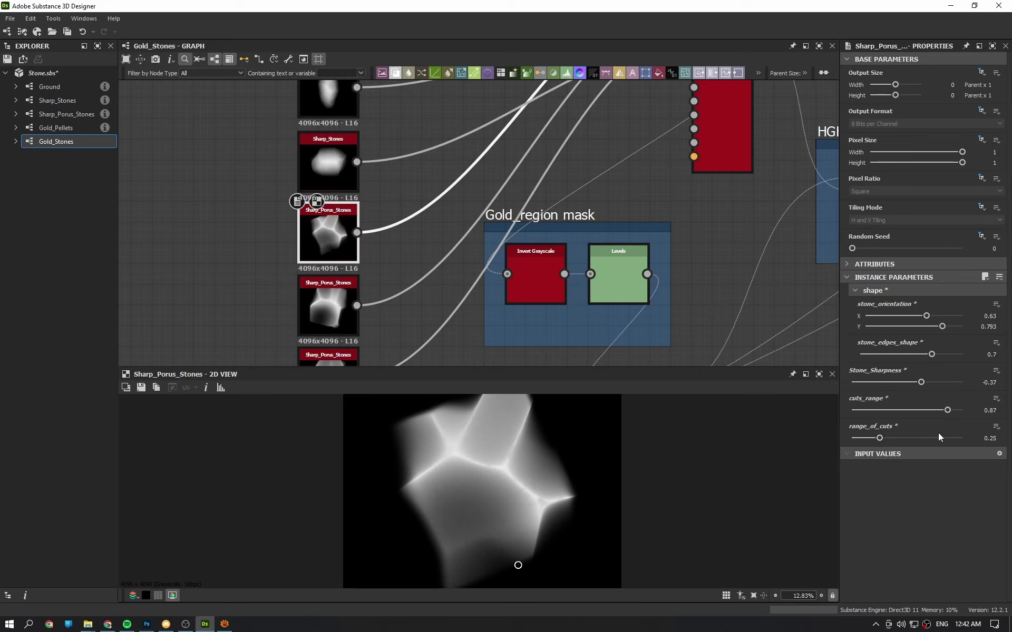
{"action": "left_click", "coordinate": [936, 437]}
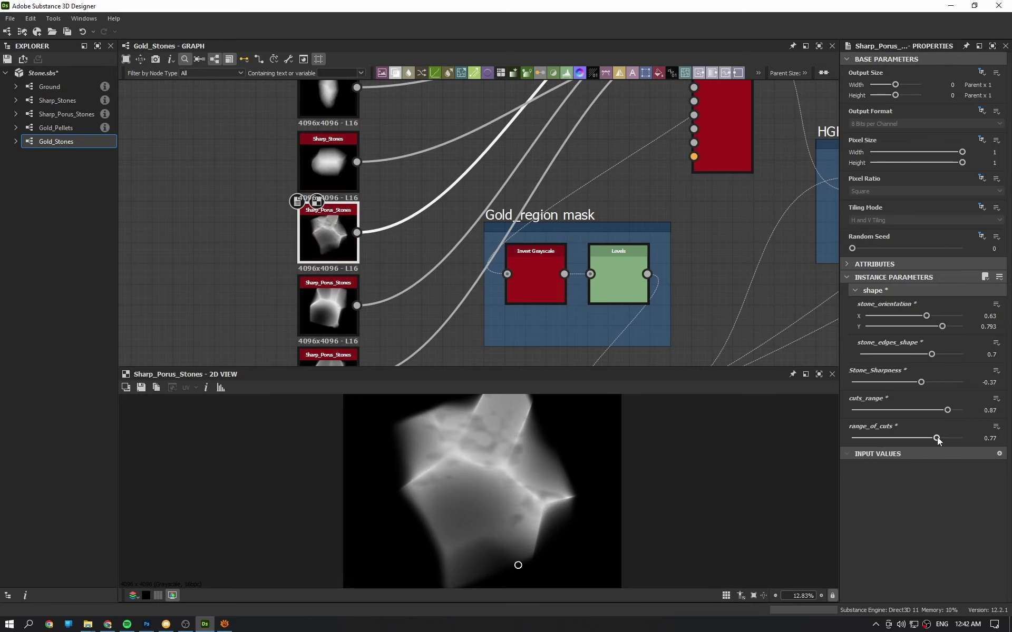
- Preview the Shape Splatter node fed by the stone inputs in the 2D view
{"action": "scroll", "coordinate": [269, 229], "scroll_direction": "down", "scroll_amount": 1}
{"action": "scroll", "coordinate": [364, 237], "scroll_direction": "down", "scroll_amount": 1}
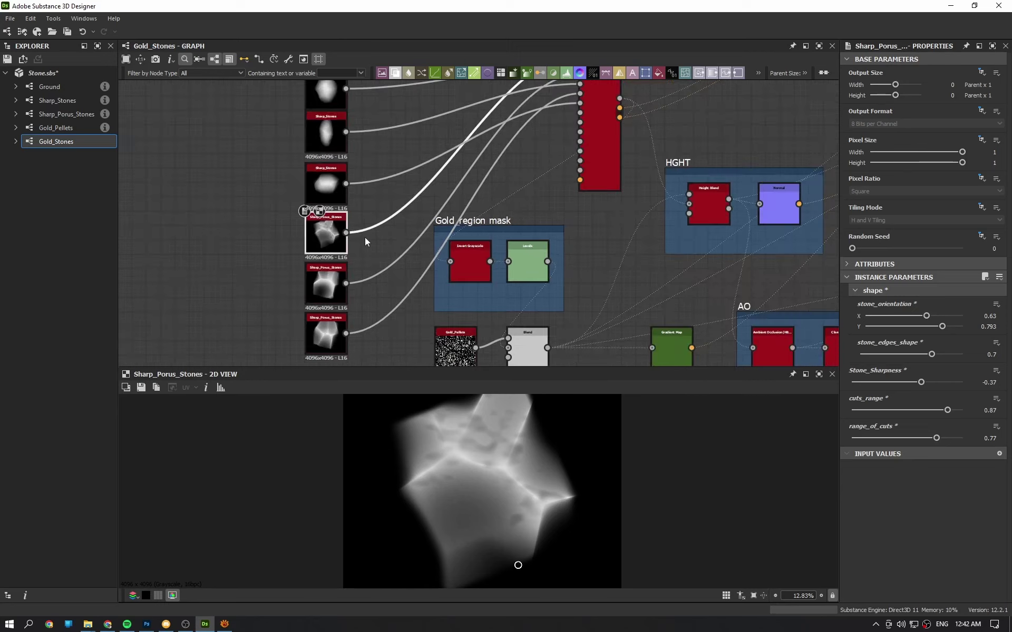
{"action": "middle_click_drag", "start_coordinate": [408, 189], "coordinate": [311, 136]}
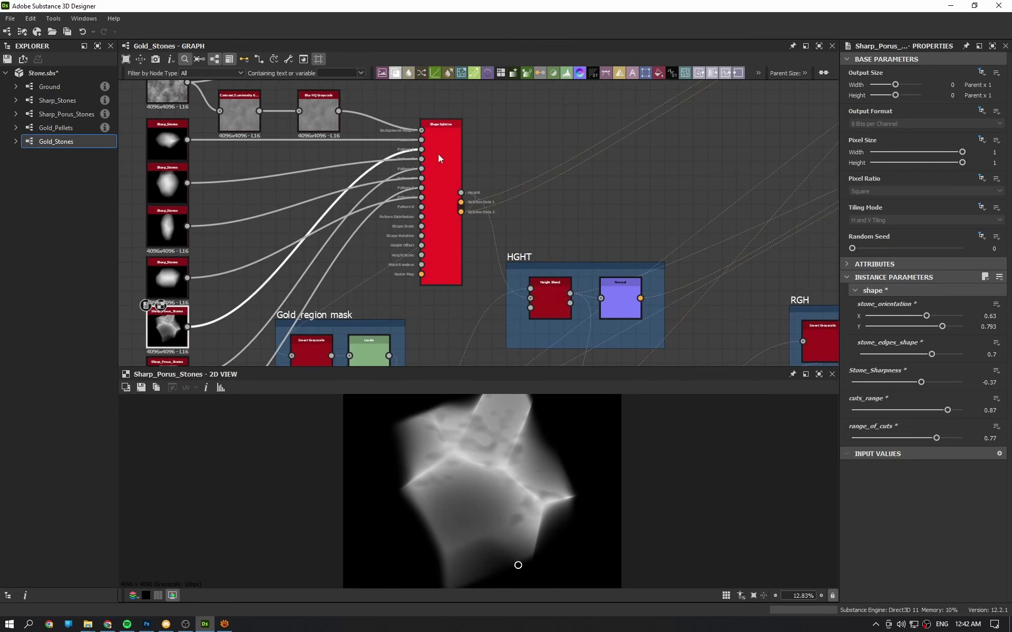
{"action": "scroll", "coordinate": [469, 145], "scroll_direction": "up", "scroll_amount": 1}
{"action": "double_click", "coordinate": [432, 138]}
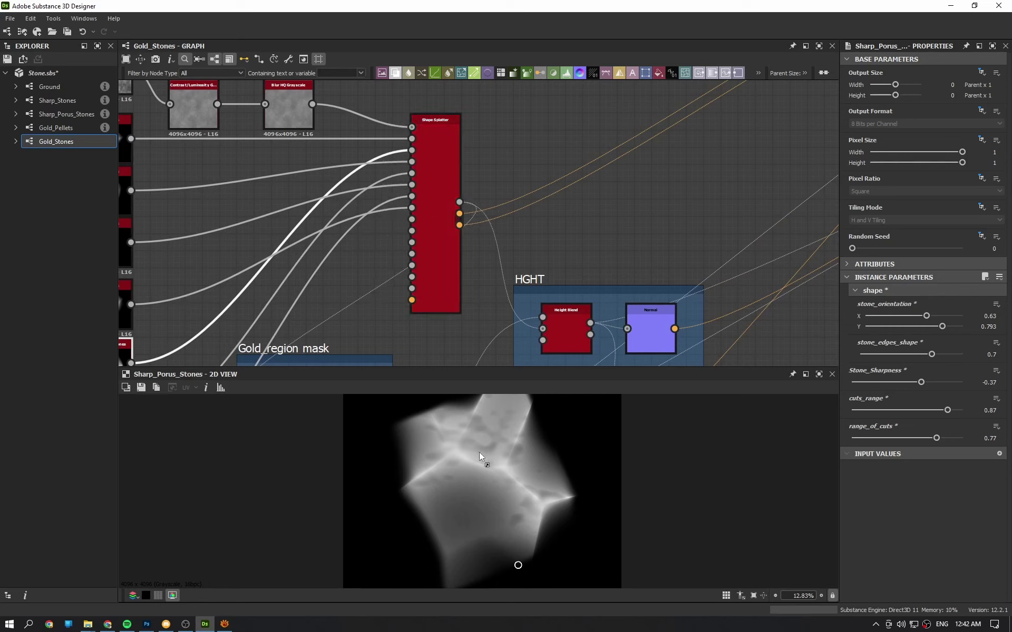
{"action": "scroll", "coordinate": [476, 495], "scroll_direction": "down", "scroll_amount": 2}
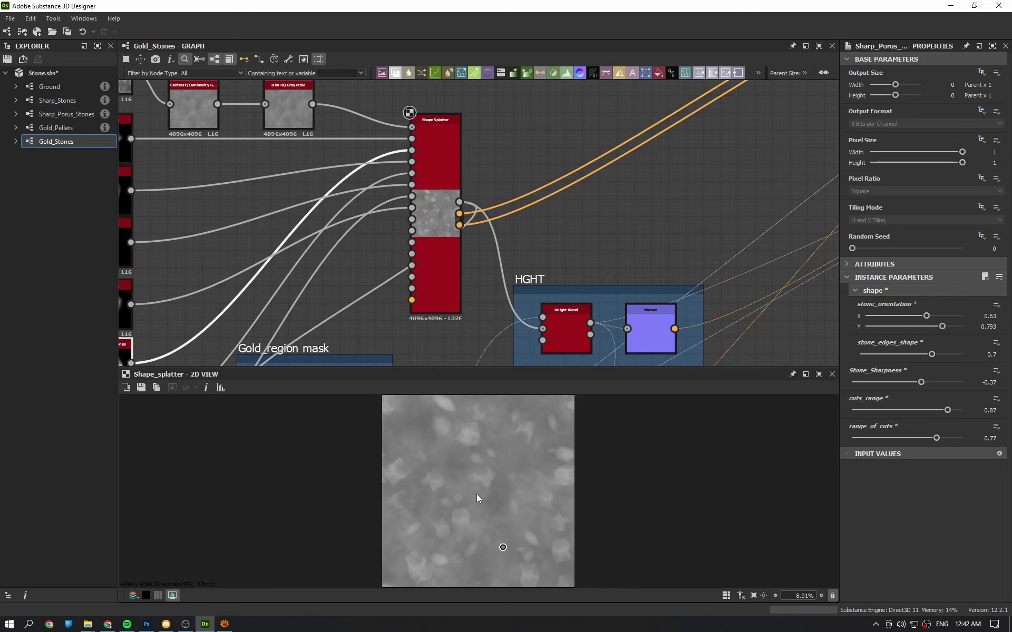
- Examine the Shape Splatter output up close and preview the Water Level node in the 2D view
{"action": "scroll", "coordinate": [476, 494], "scroll_direction": "up", "scroll_amount": 1}
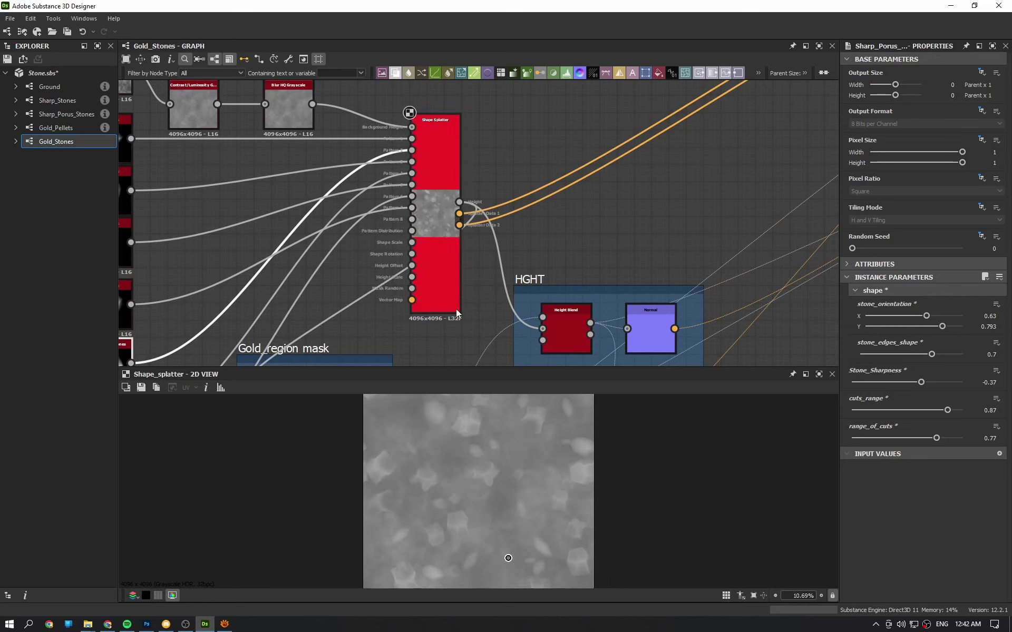
{"action": "middle_click_drag", "start_coordinate": [457, 309], "coordinate": [502, 131]}
{"action": "middle_click_drag", "start_coordinate": [424, 304], "coordinate": [427, 231]}
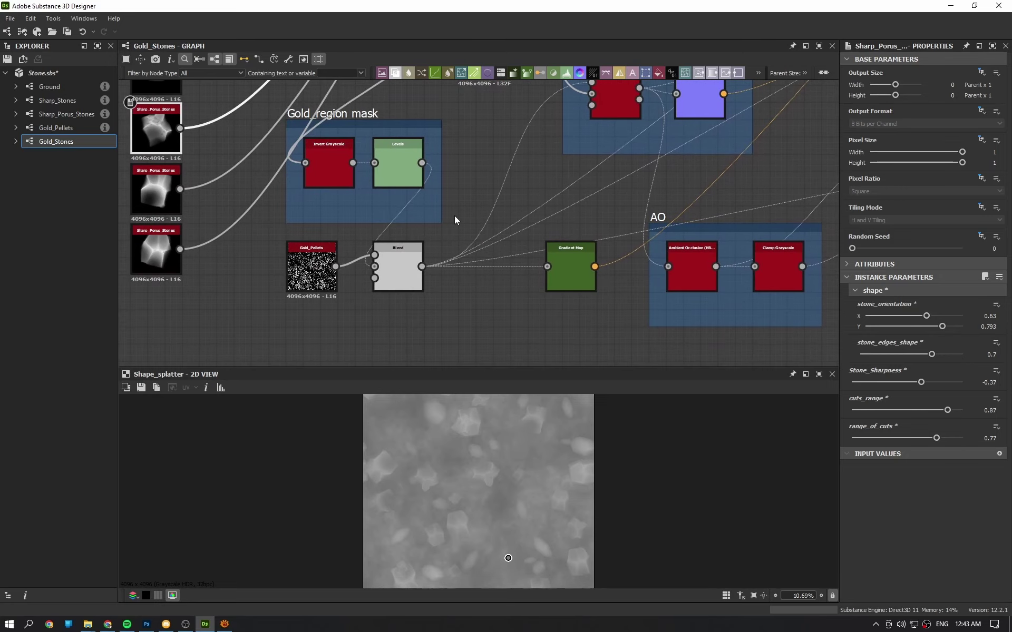
{"action": "middle_click_drag", "start_coordinate": [586, 143], "coordinate": [477, 319]}
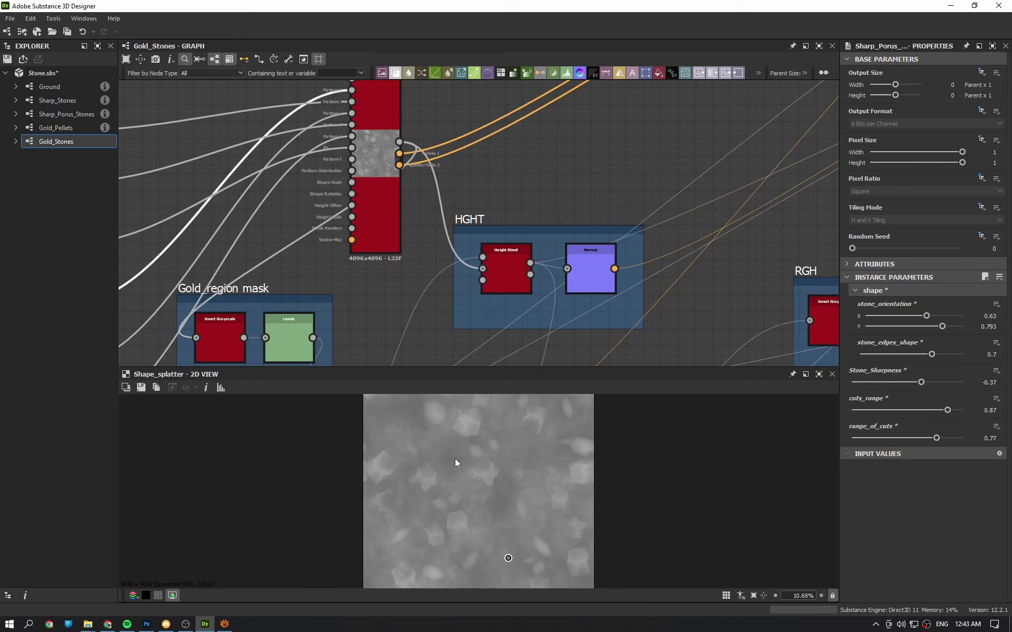
{"action": "middle_click_drag", "start_coordinate": [383, 281], "coordinate": [482, 112]}
{"action": "middle_click_drag", "start_coordinate": [695, 244], "coordinate": [294, 383]}
{"action": "double_click", "coordinate": [596, 160]}
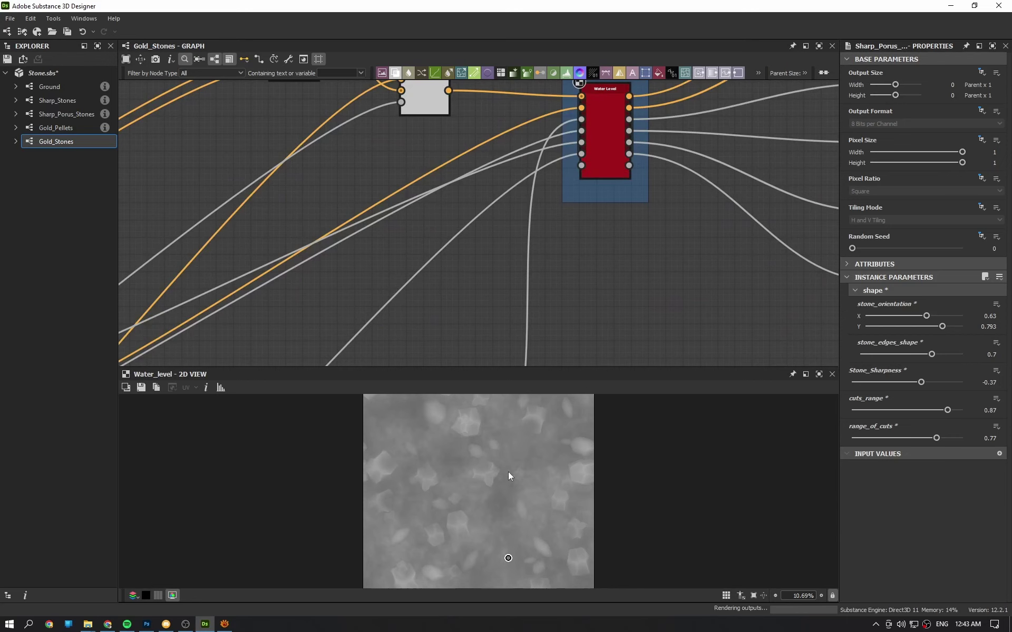
- Show the Water Level node's parameters, enlarge the 2D view area and inspect the node's rendered output
{"action": "middle_click_drag", "start_coordinate": [630, 199], "coordinate": [390, 264]}
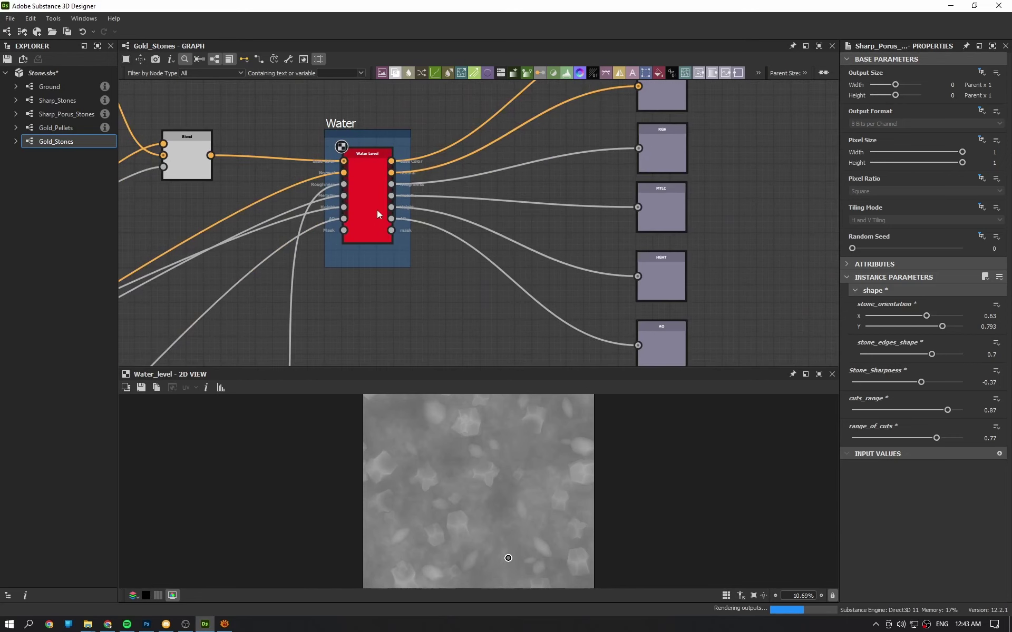
{"action": "scroll", "coordinate": [476, 460], "scroll_direction": "up", "scroll_amount": 2}
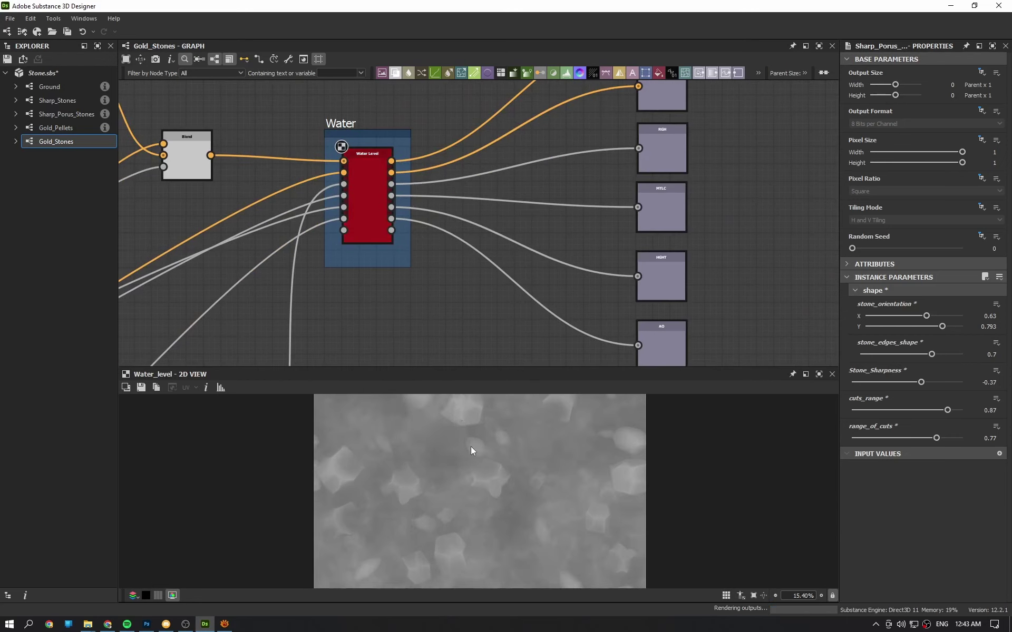
{"action": "left_click", "coordinate": [371, 214]}
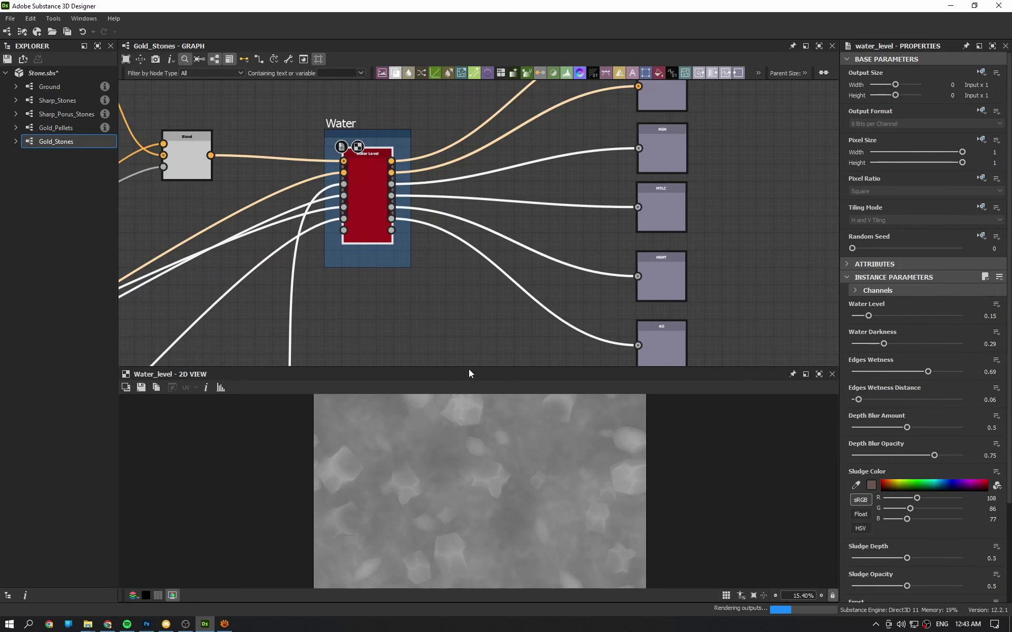
{"action": "left_click_drag", "start_coordinate": [469, 367], "coordinate": [472, 333]}
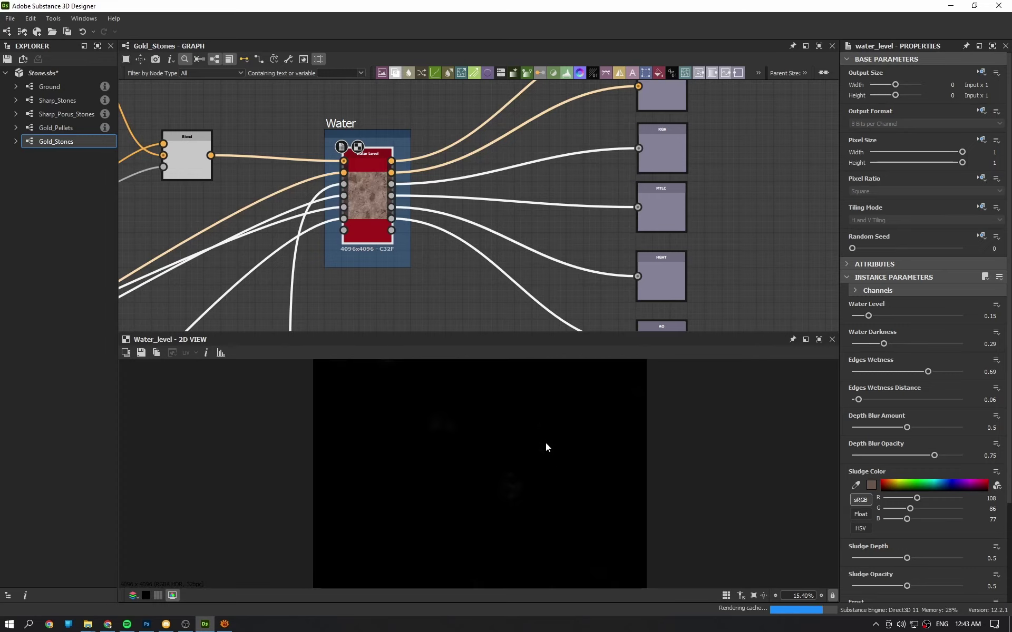
{"action": "scroll", "coordinate": [492, 492], "scroll_direction": "down", "scroll_amount": 2}
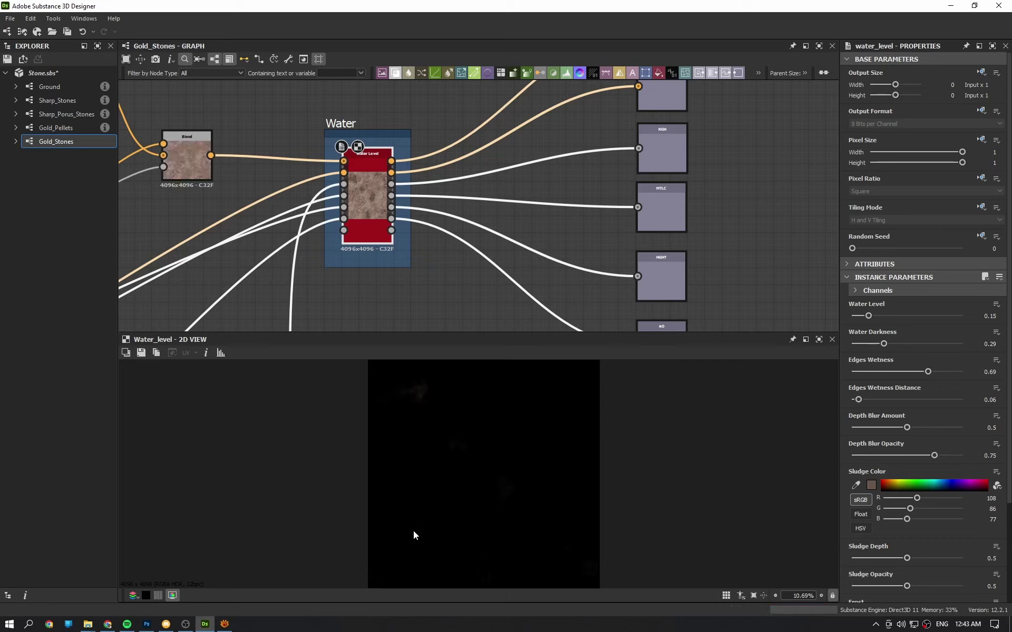
{"action": "scroll", "coordinate": [437, 425], "scroll_direction": "down", "scroll_amount": 2}
{"action": "scroll", "coordinate": [437, 425], "scroll_direction": "up", "scroll_amount": 4}
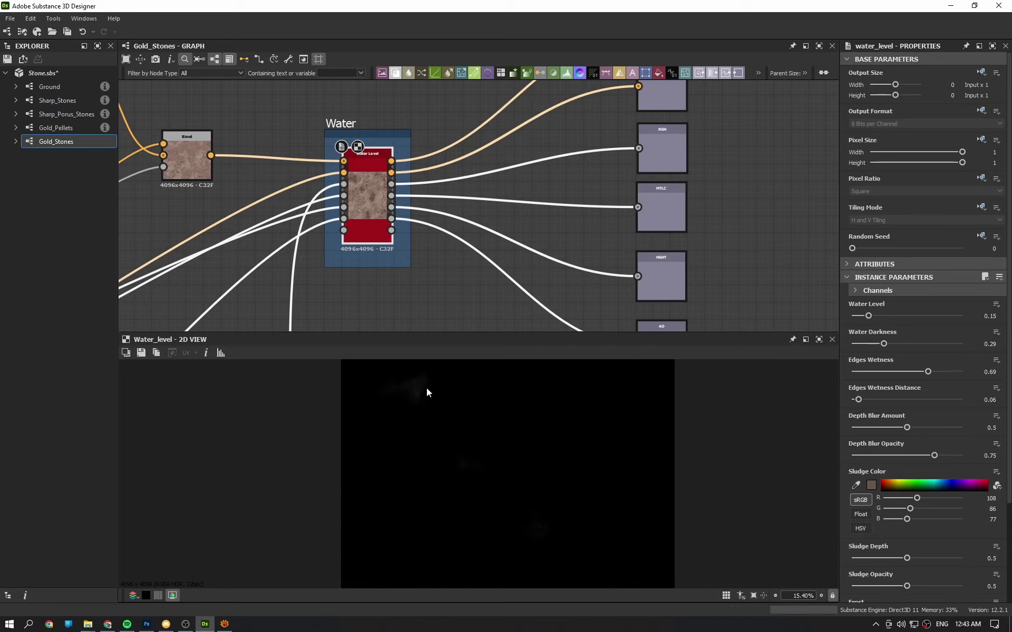
{"action": "left_click_drag", "start_coordinate": [449, 302], "coordinate": [466, 306]}
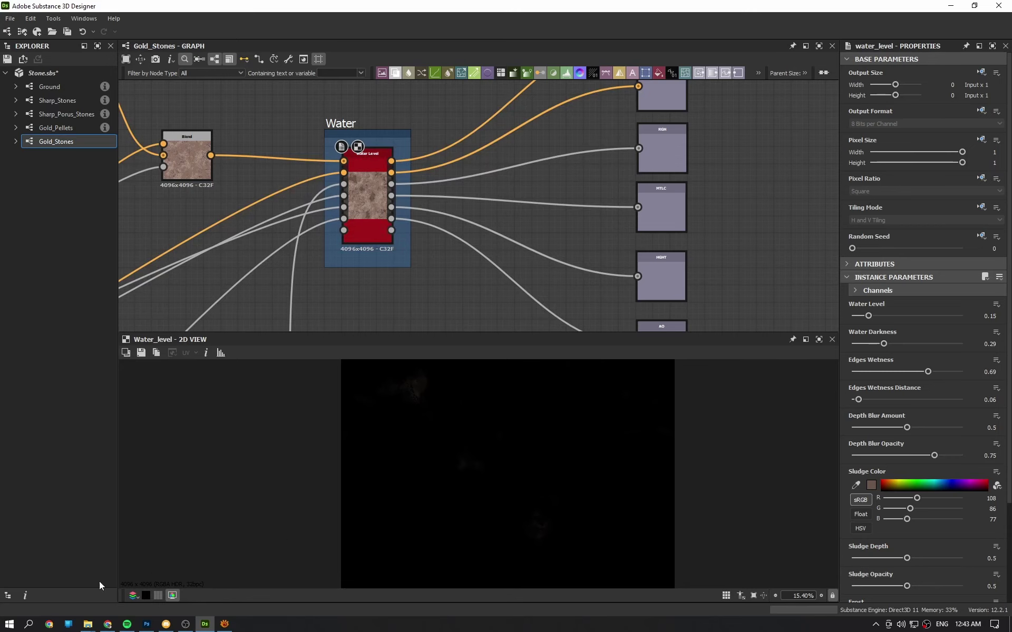
- Switch to File Explorer, open the Gold Stones sourceimages folder and view the Gold_Stones_ALBD texture full screen
{"action": "left_click", "coordinate": [88, 624]}
{"action": "left_click", "coordinate": [163, 568]}
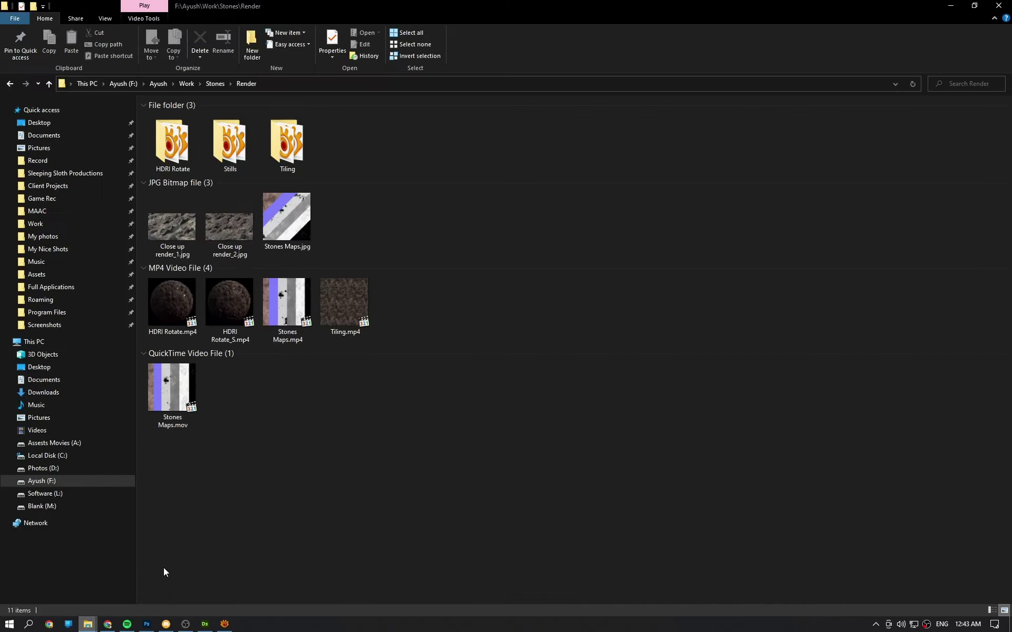
{"action": "left_click", "coordinate": [214, 84]}
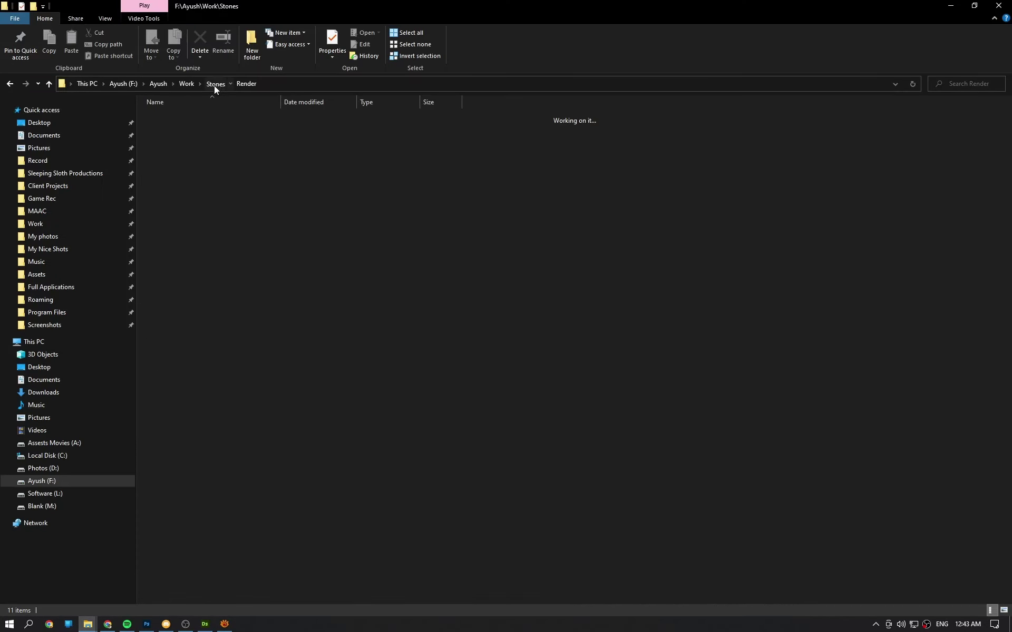
{"action": "left_click", "coordinate": [184, 128]}
{"action": "double_click", "coordinate": [184, 128]}
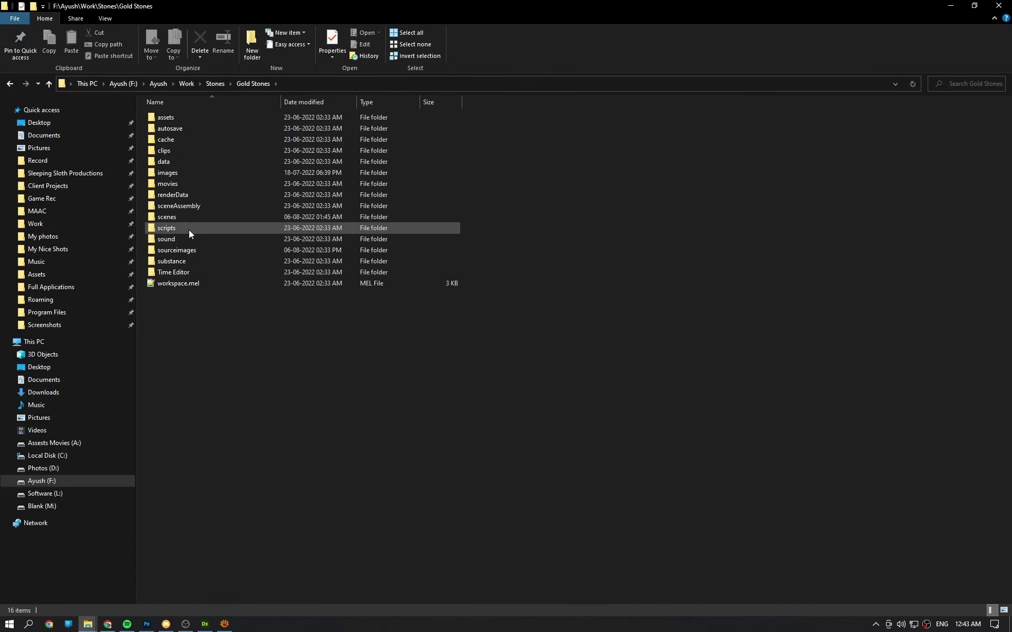
{"action": "left_click", "coordinate": [183, 251]}
{"action": "double_click", "coordinate": [183, 251]}
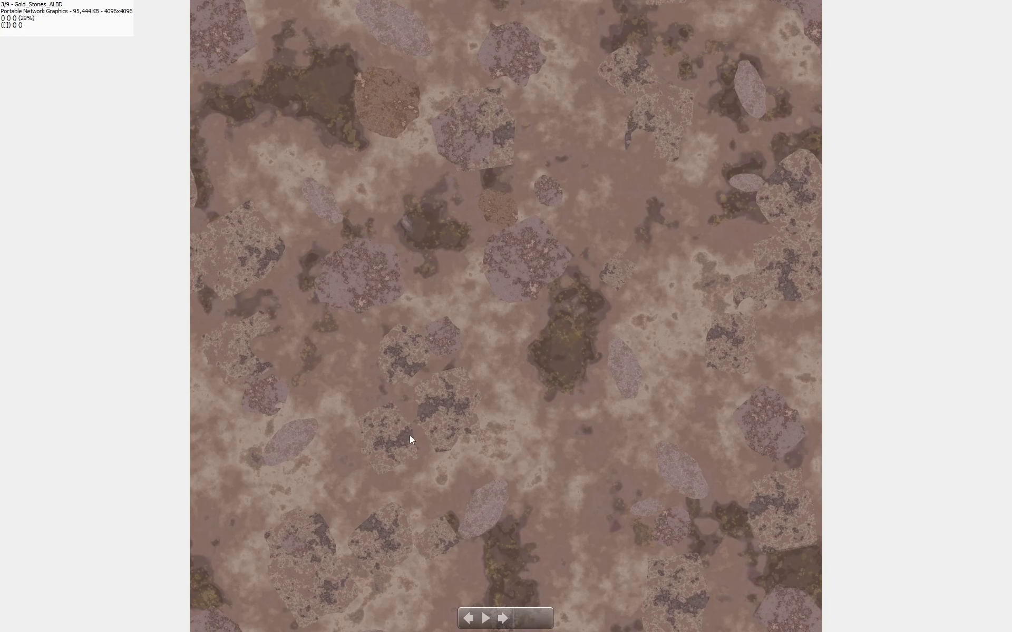
{"action": "key", "text": "Escape"}
- Return to Substance 3D Designer and preview the Gold_region mask's Invert Grayscale and Levels nodes in the 2D view
{"action": "left_click", "coordinate": [205, 624]}
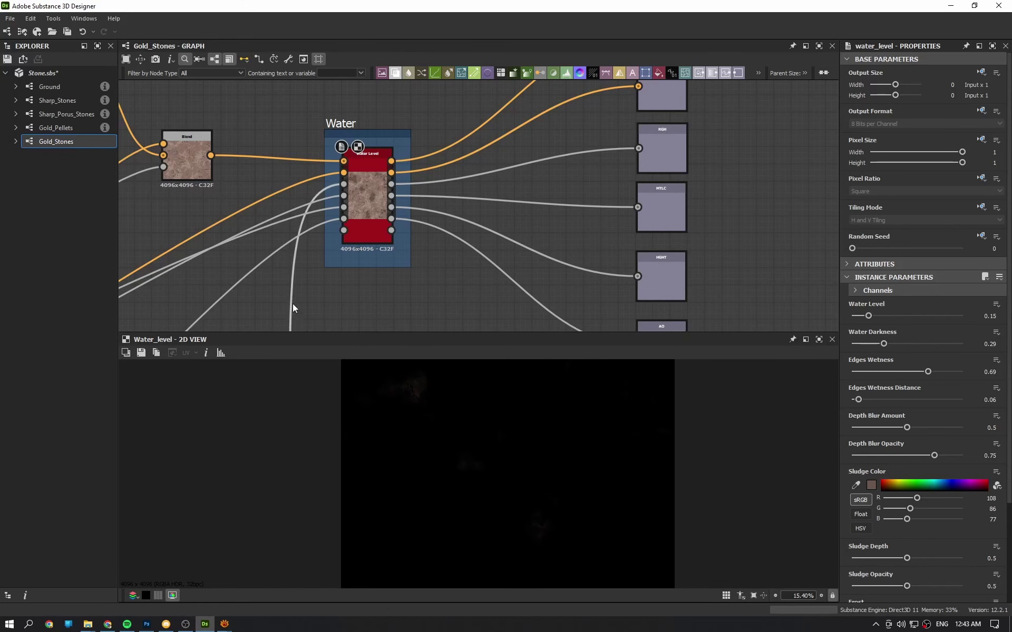
{"action": "middle_click_drag", "start_coordinate": [293, 304], "coordinate": [479, 232]}
{"action": "scroll", "coordinate": [391, 251], "scroll_direction": "down", "scroll_amount": 2}
{"action": "middle_click_drag", "start_coordinate": [345, 250], "coordinate": [581, 113]}
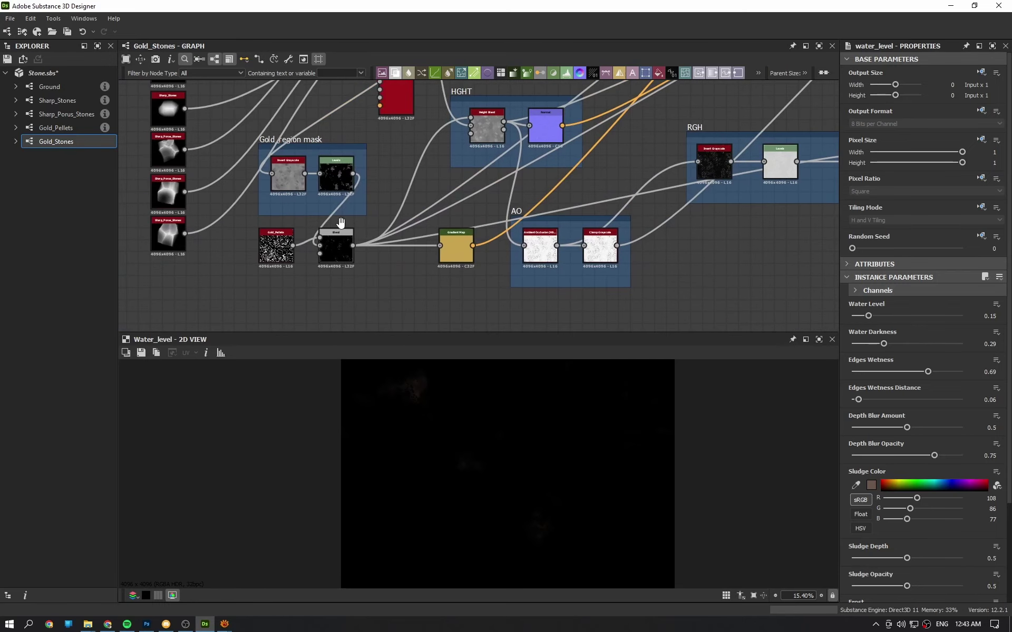
{"action": "middle_click_drag", "start_coordinate": [280, 188], "coordinate": [321, 219]}
{"action": "scroll", "coordinate": [320, 220], "scroll_direction": "up", "scroll_amount": 2}
{"action": "scroll", "coordinate": [328, 210], "scroll_direction": "up", "scroll_amount": 2}
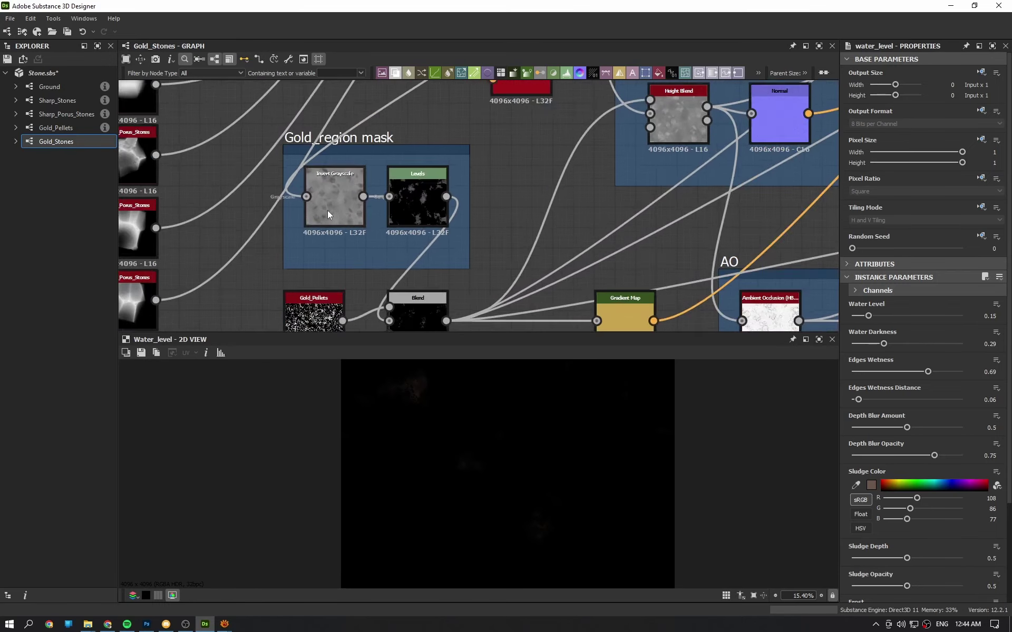
{"action": "double_click", "coordinate": [341, 191]}
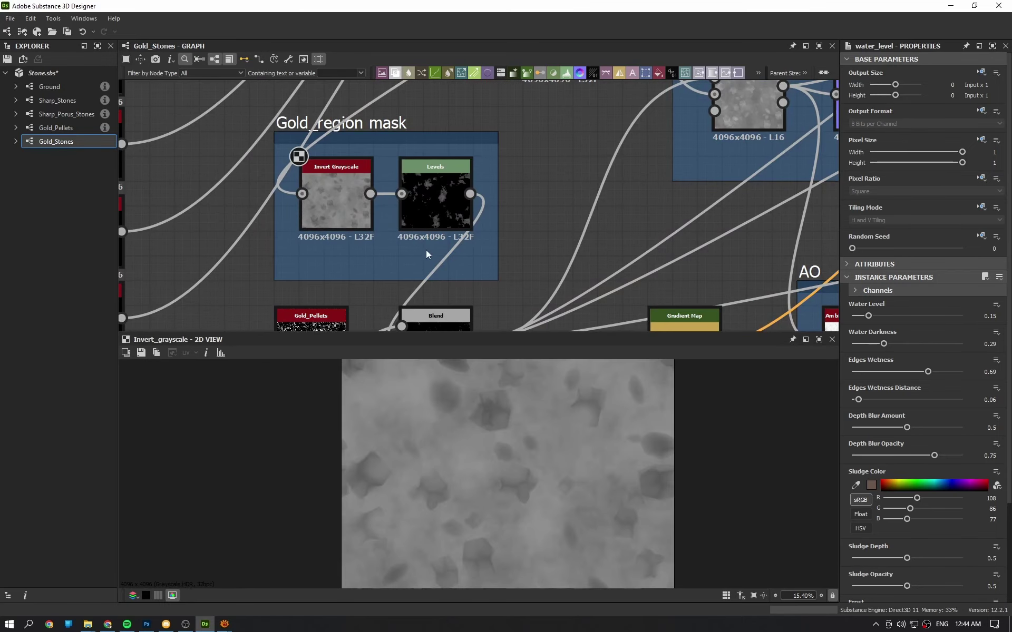
{"action": "double_click", "coordinate": [424, 209]}
- Review the Gradient Map, AO, HGHT and RGH parts of the graph and preview the Water Level node again
{"action": "middle_click_drag", "start_coordinate": [472, 249], "coordinate": [474, 119]}
{"action": "middle_click_drag", "start_coordinate": [653, 264], "coordinate": [440, 267]}
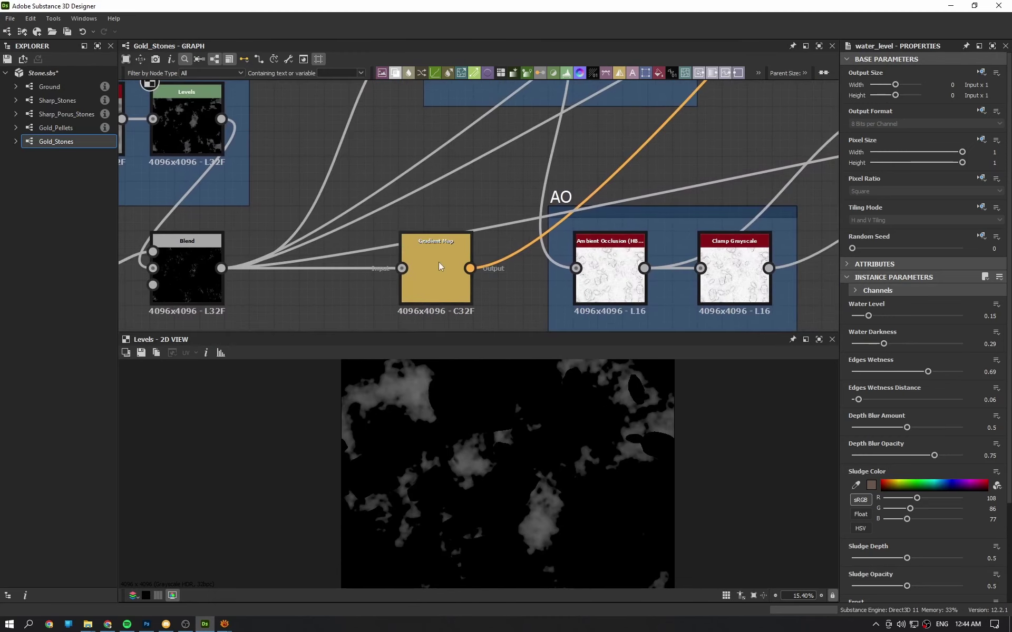
{"action": "scroll", "coordinate": [443, 232], "scroll_direction": "down", "scroll_amount": 1}
{"action": "middle_click_drag", "start_coordinate": [403, 168], "coordinate": [376, 236]}
{"action": "middle_click_drag", "start_coordinate": [527, 164], "coordinate": [334, 230]}
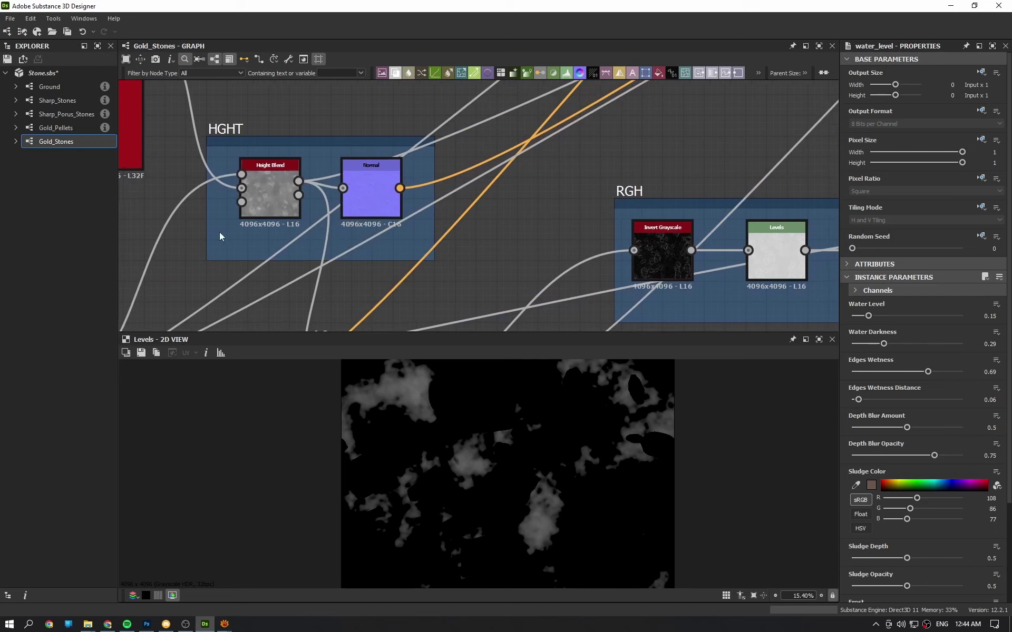
{"action": "middle_click_drag", "start_coordinate": [490, 267], "coordinate": [496, 337]}
{"action": "scroll", "coordinate": [484, 163], "scroll_direction": "down", "scroll_amount": 1}
{"action": "scroll", "coordinate": [510, 172], "scroll_direction": "down", "scroll_amount": 2}
{"action": "middle_click_drag", "start_coordinate": [588, 173], "coordinate": [316, 337]}
{"action": "scroll", "coordinate": [679, 245], "scroll_direction": "up", "scroll_amount": 2}
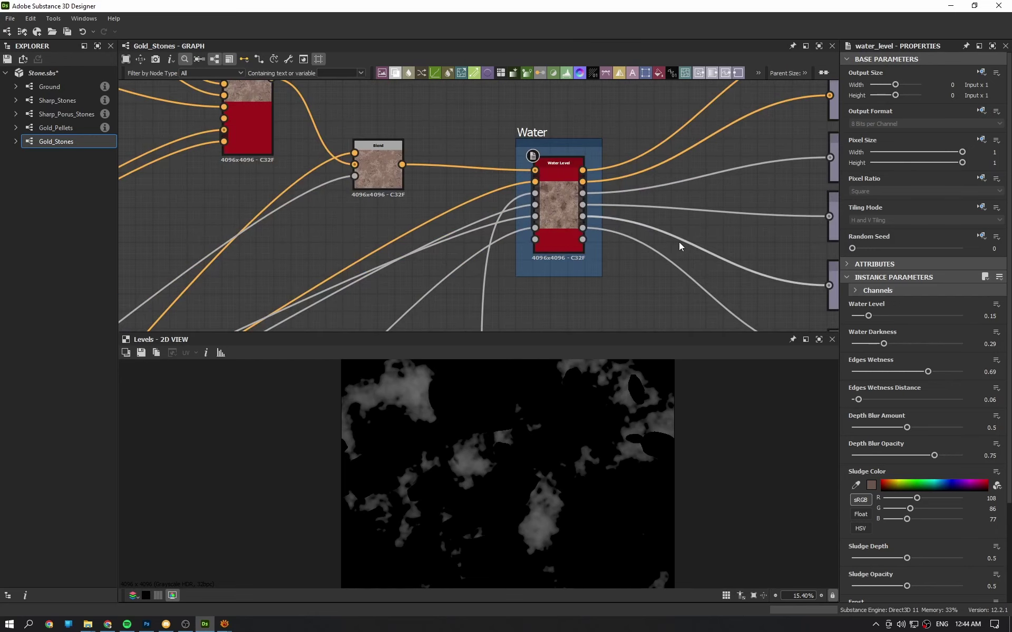
{"action": "left_click_drag", "start_coordinate": [553, 210], "coordinate": [518, 445]}
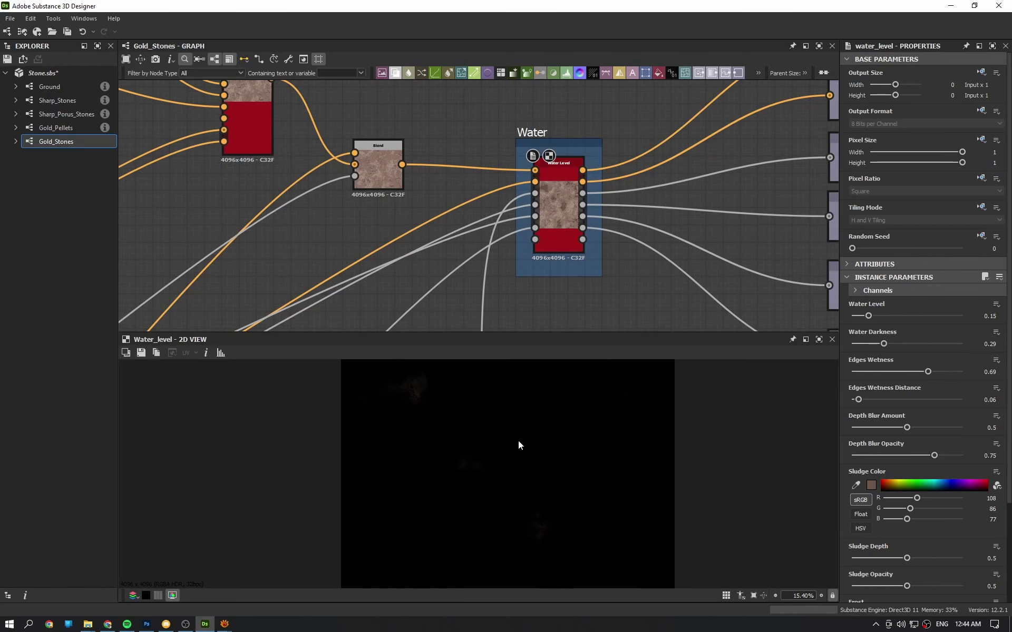
- Switch to XnView MP, review the close-up stone render and close the viewer
{"action": "mouse_move", "coordinate": [227, 624]}
{"action": "left_click", "coordinate": [167, 577]}
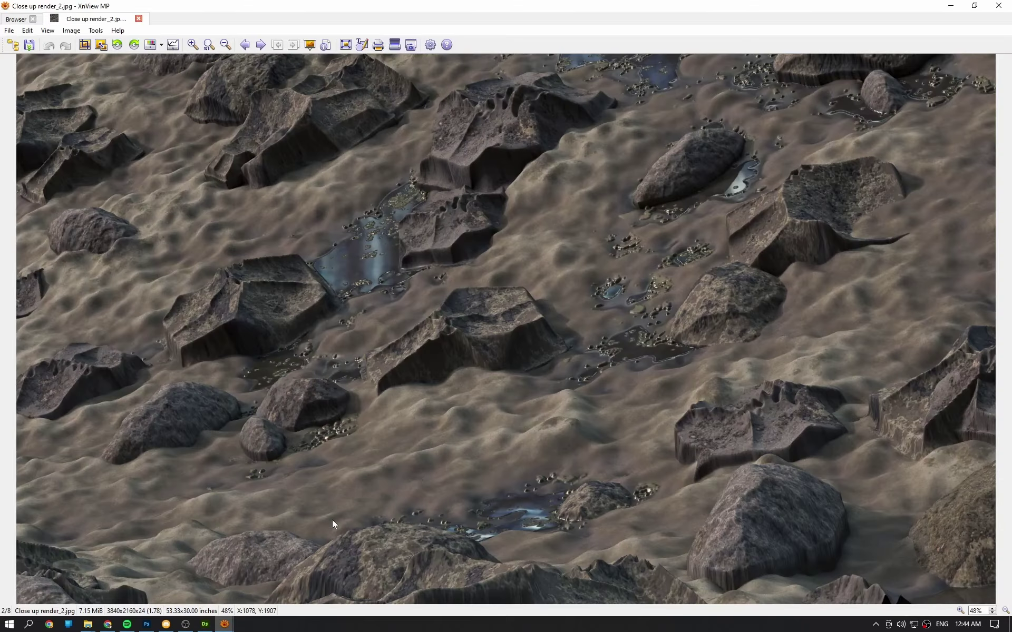
{"action": "scroll", "coordinate": [484, 323], "scroll_direction": "up", "scroll_amount": 1}
{"action": "left_click", "coordinate": [25, 21]}
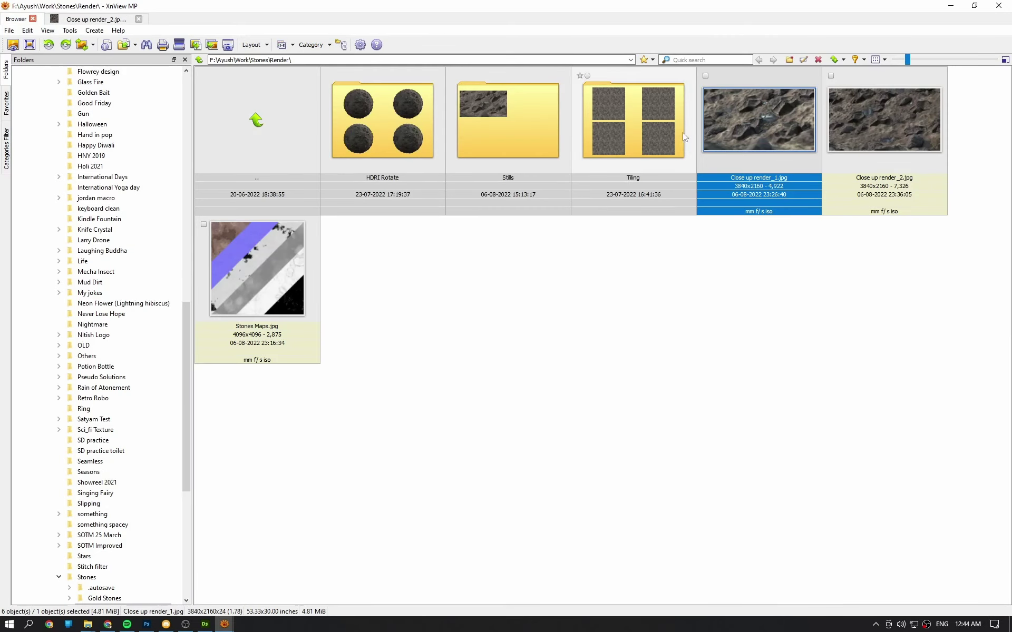
{"action": "left_click", "coordinate": [999, 5]}
- Close Substance 3D Designer
{"action": "scroll", "coordinate": [457, 121], "scroll_direction": "down", "scroll_amount": 3}
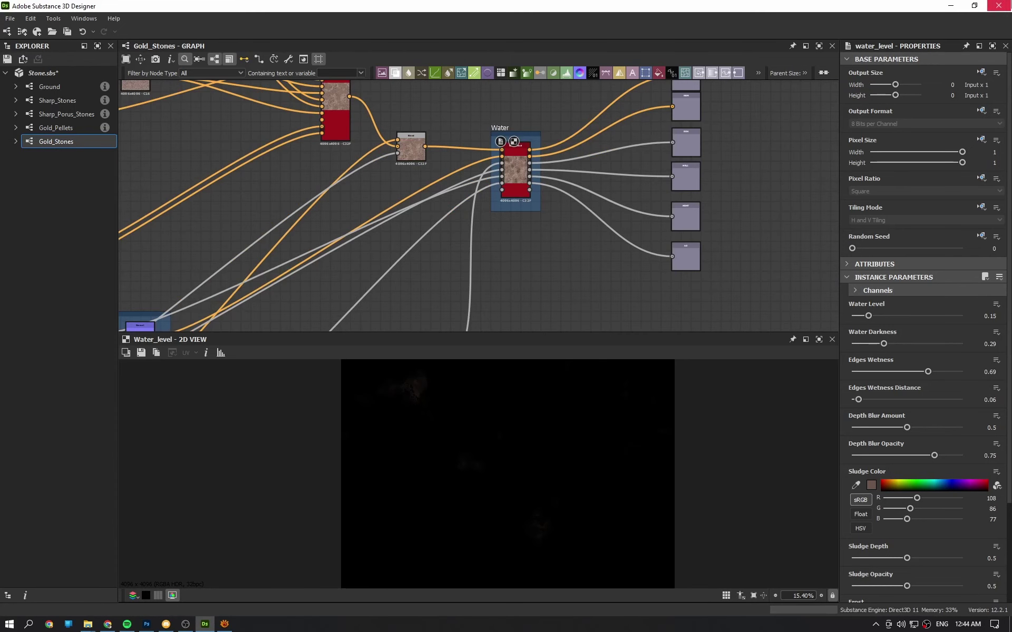
{"action": "left_click", "coordinate": [998, 5]}
{"action": "left_click", "coordinate": [514, 321]}
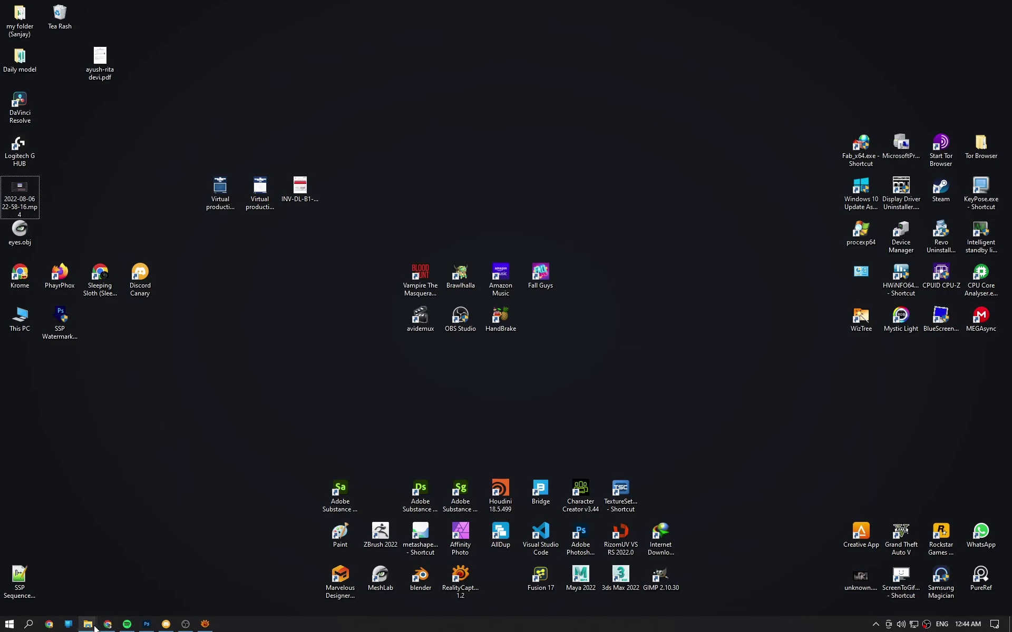
- Switch to the File Explorer window with the Gold Stones sourceimages folder
{"action": "mouse_move", "coordinate": [88, 623]}
{"action": "left_click", "coordinate": [163, 569]}
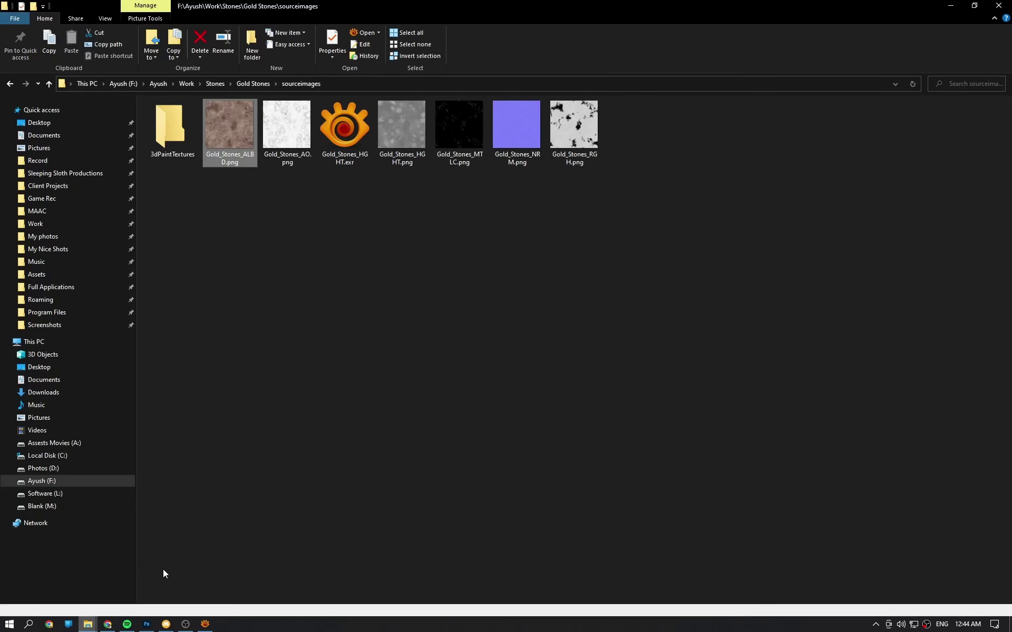